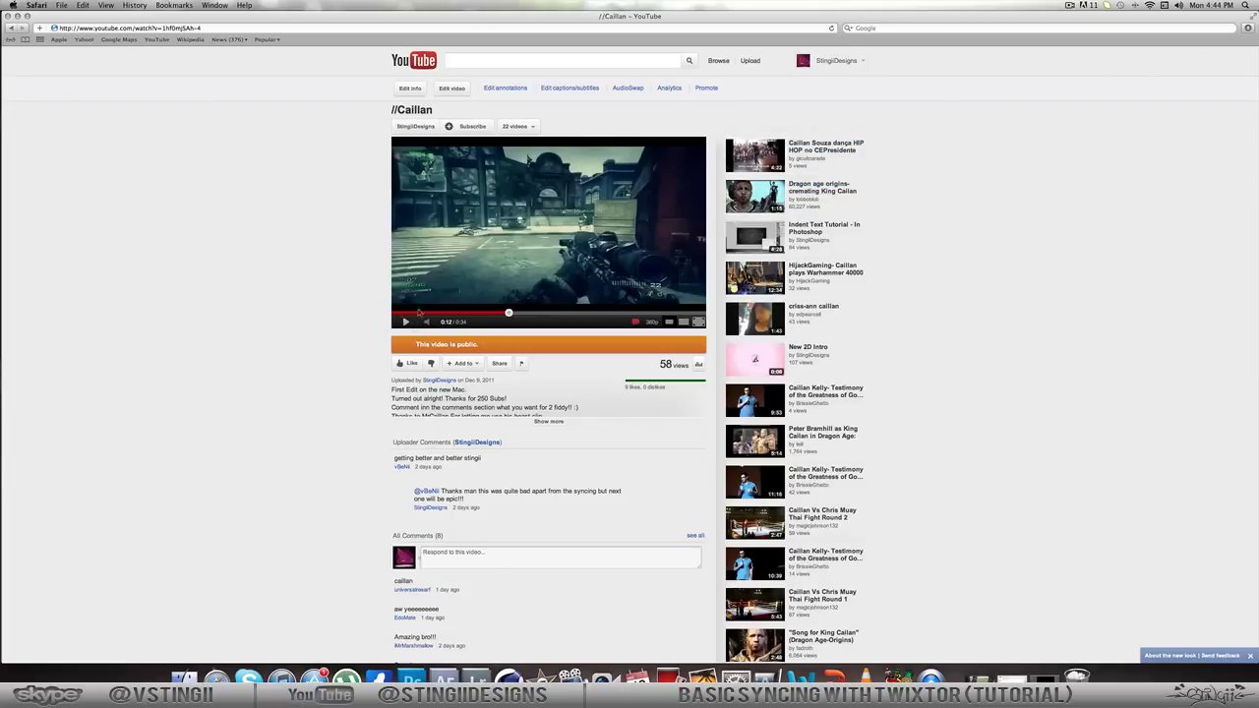
Step: Play a few seconds of the //Caillan video as a syncing example, pause it and minimise the browser window
click(406, 322)
click(406, 325)
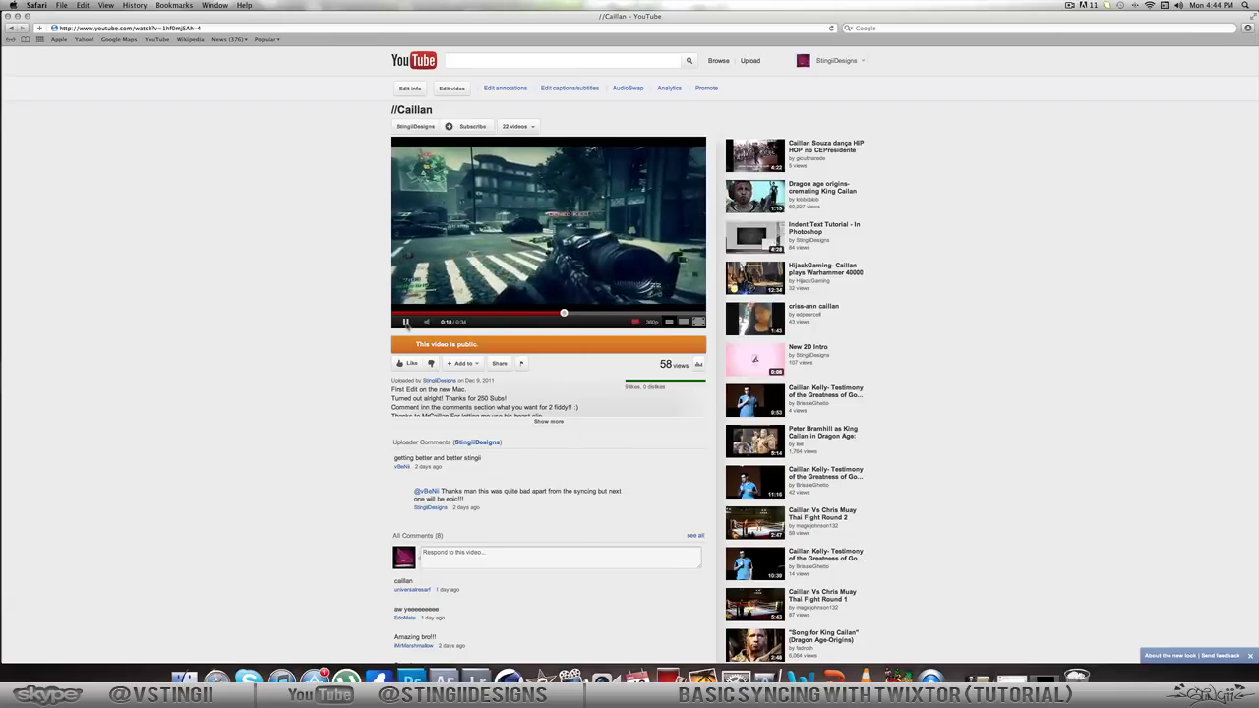
click(405, 323)
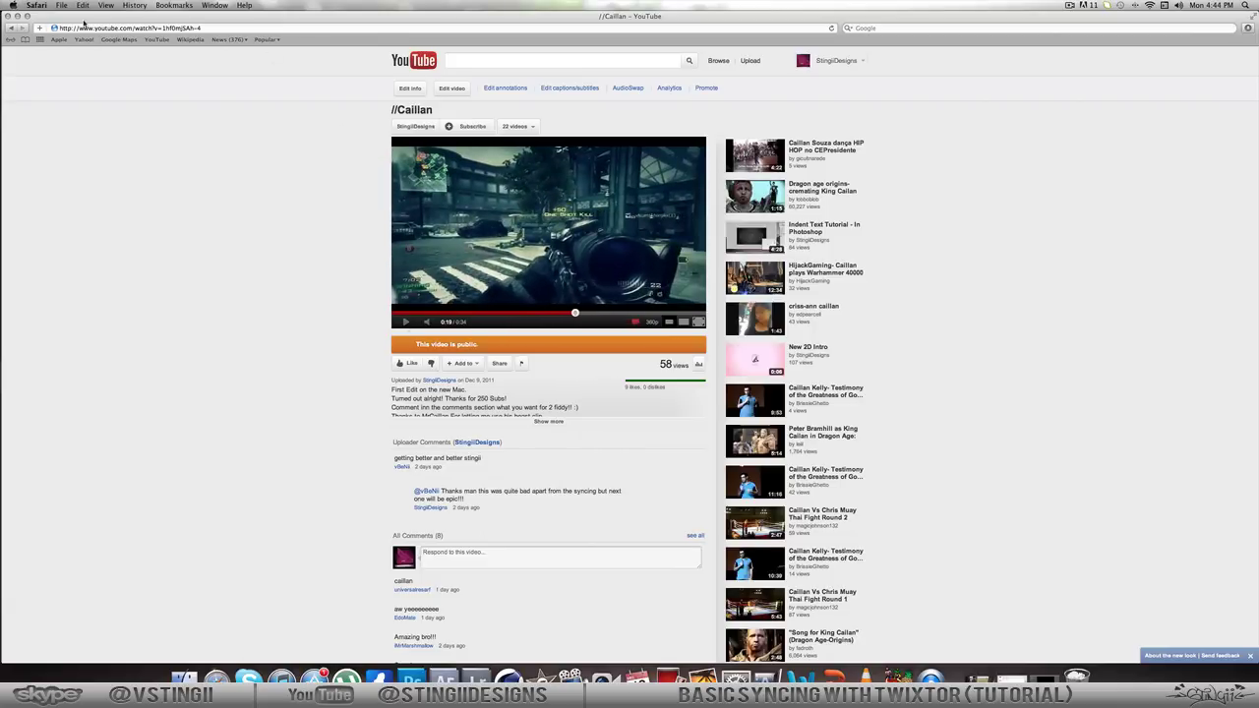
click(16, 17)
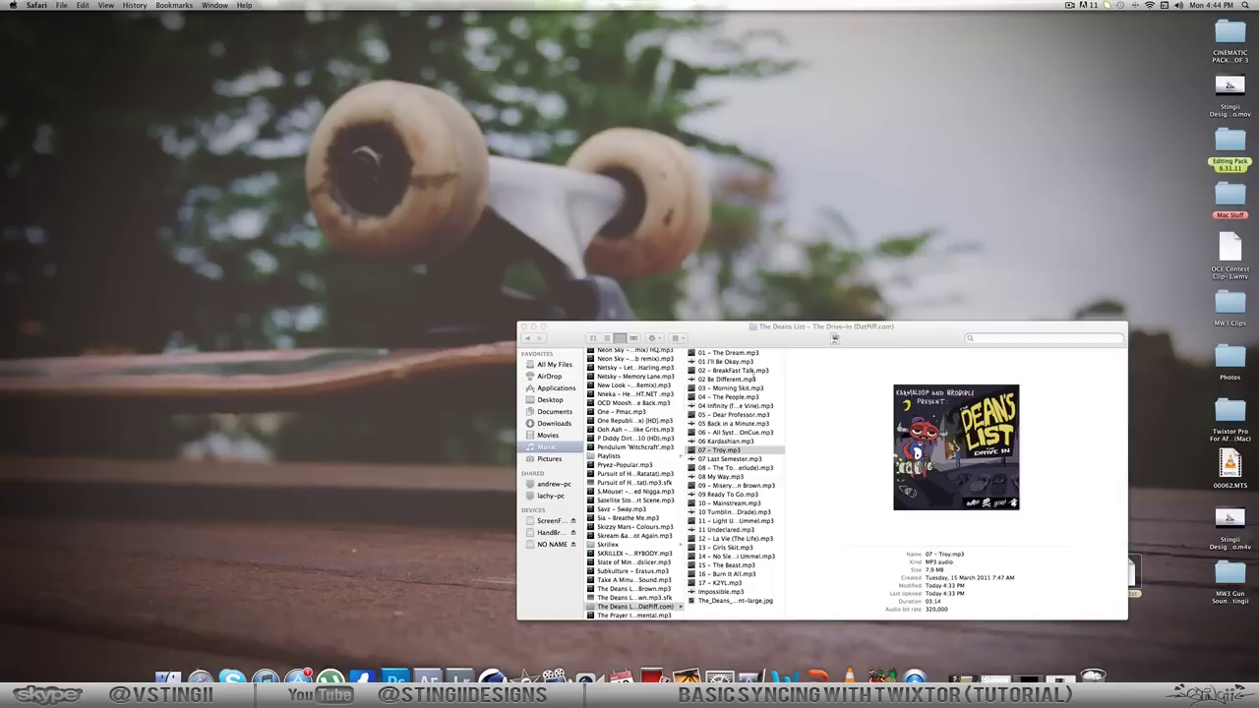
Step: Switch to After Effects and start a new empty project, discarding the open untitled one
click(427, 679)
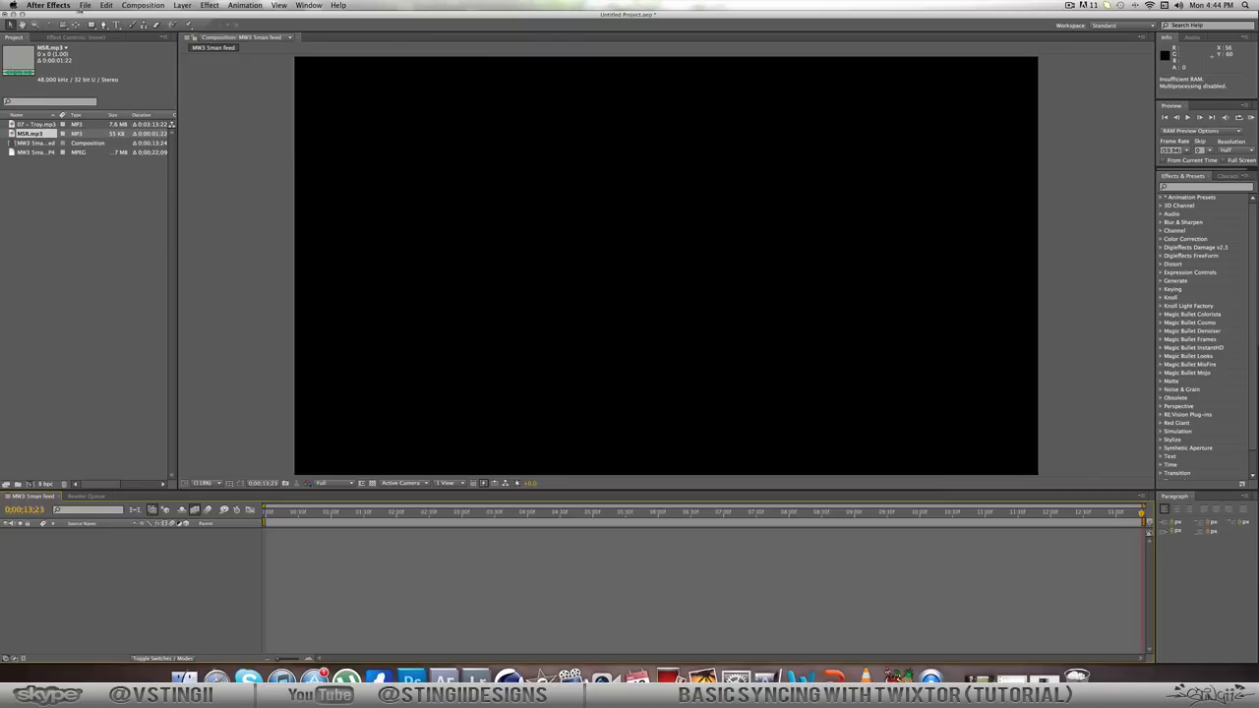
click(83, 6)
mouse_move(147, 16)
click(213, 21)
click(601, 354)
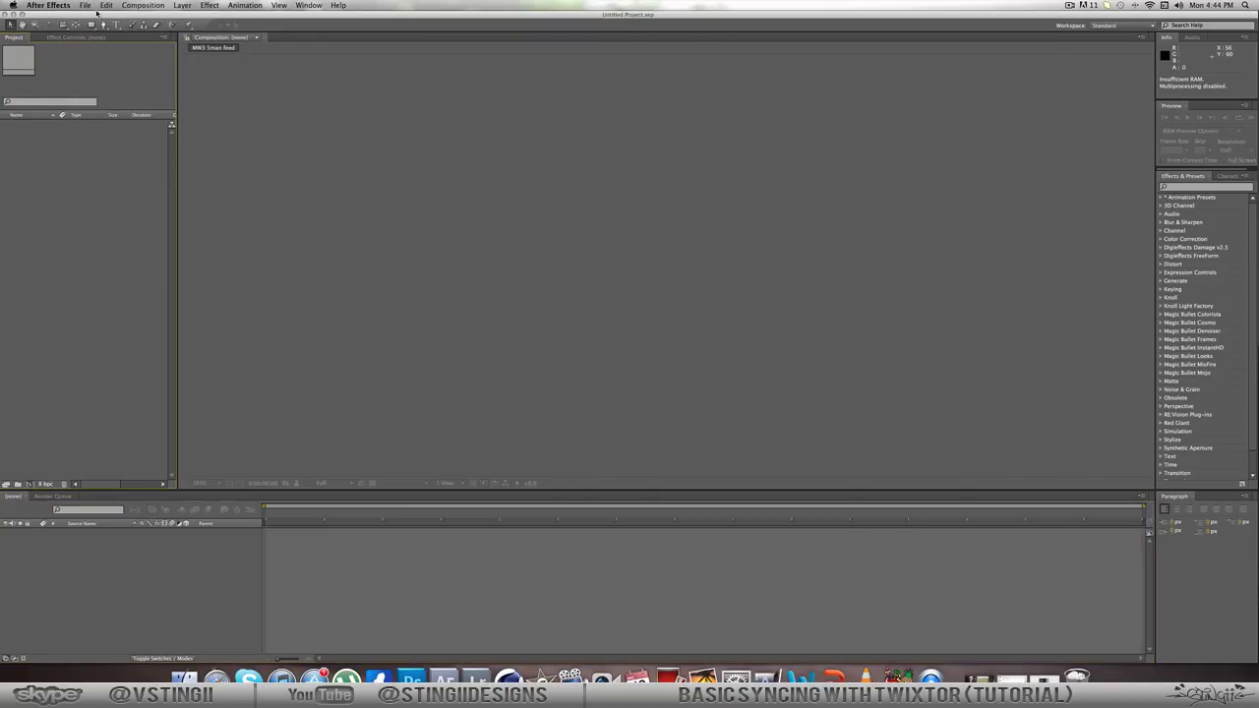
Step: Import the clip MW3 5man feed.MP4 from the MW3 Clips folder on the Desktop
click(86, 5)
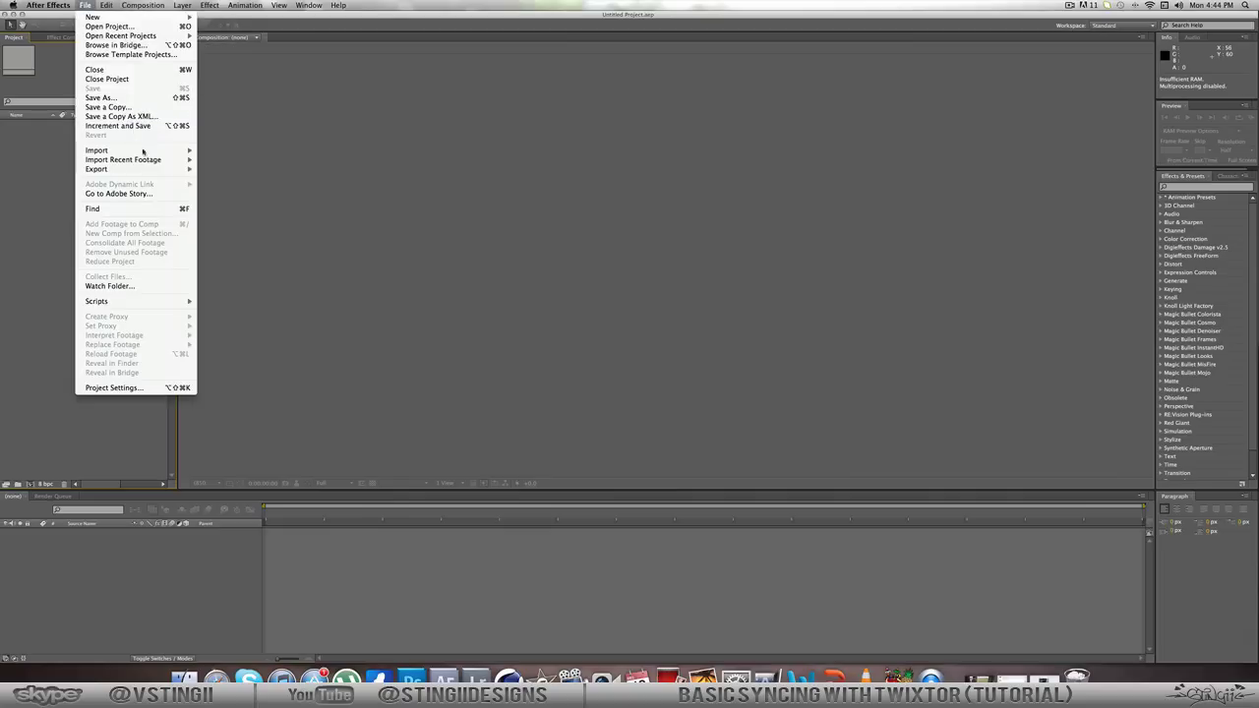
mouse_move(148, 151)
click(214, 151)
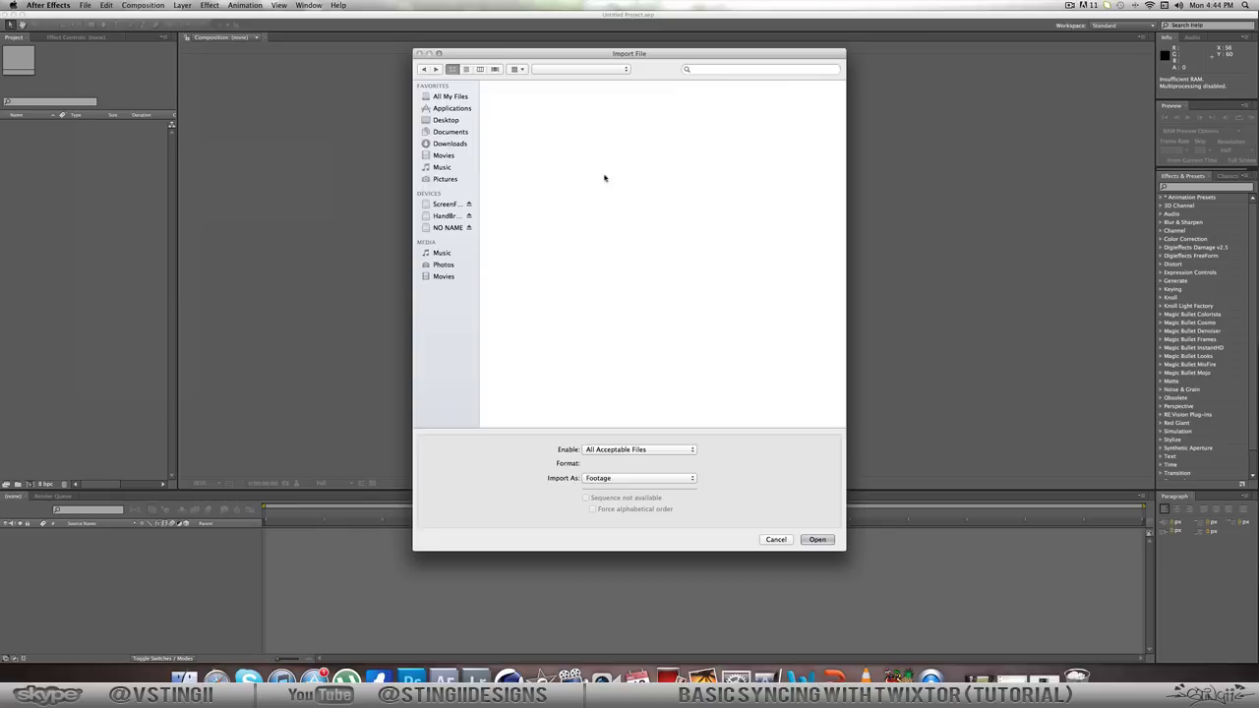
click(442, 120)
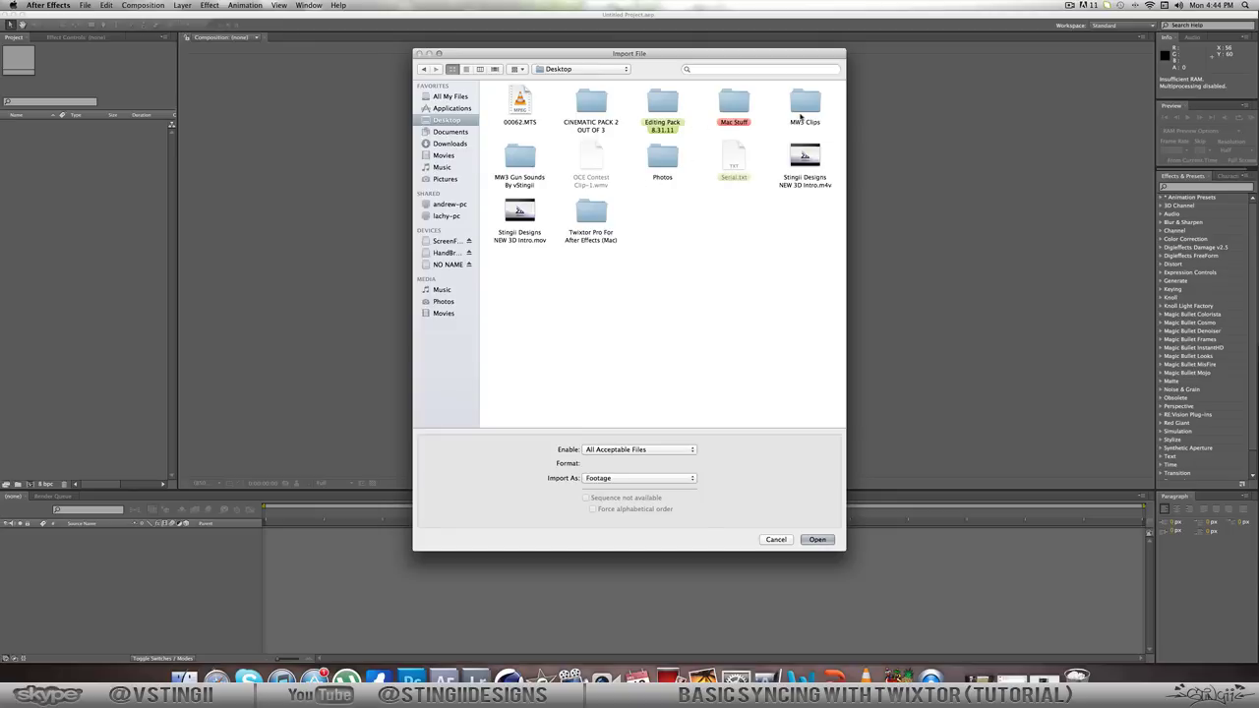
double_click(803, 112)
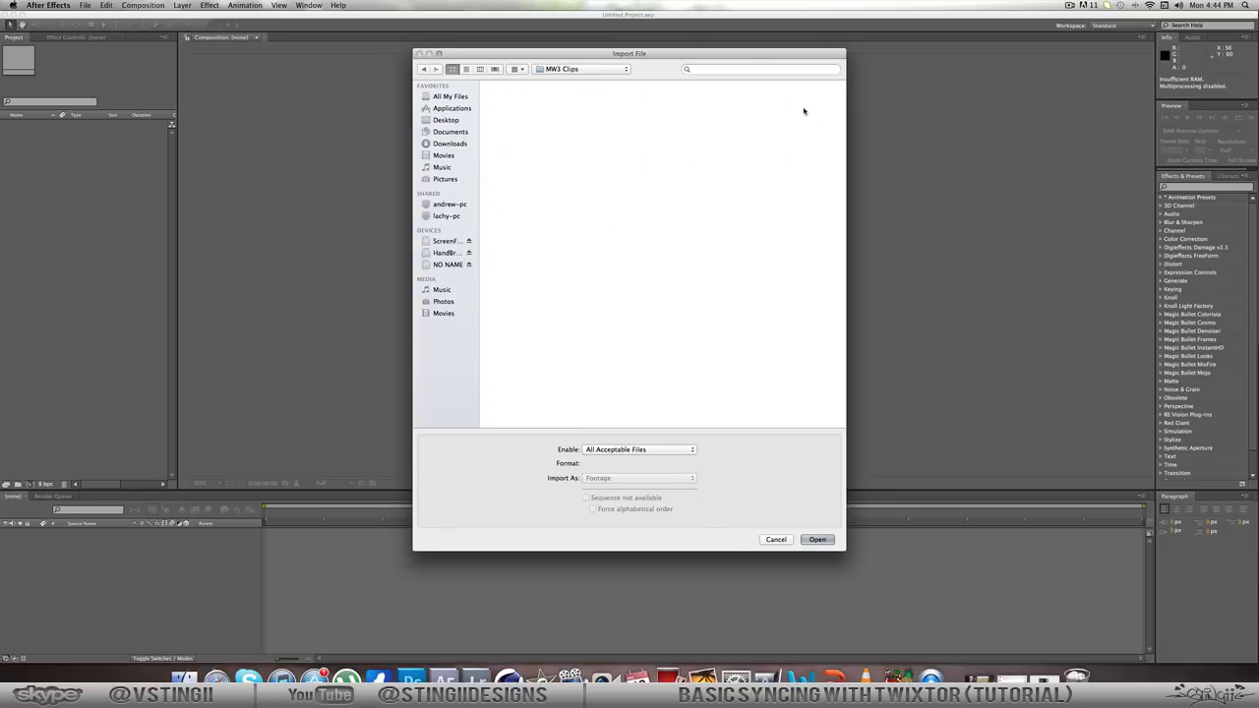
click(581, 103)
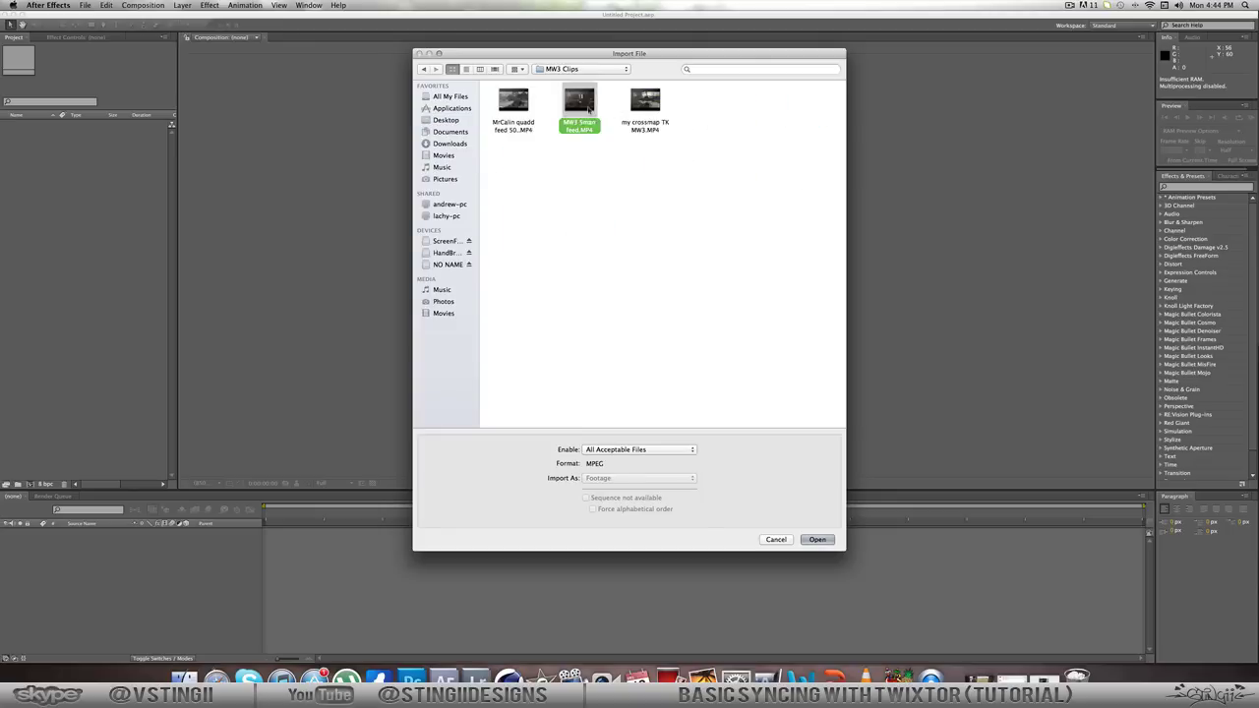
click(804, 538)
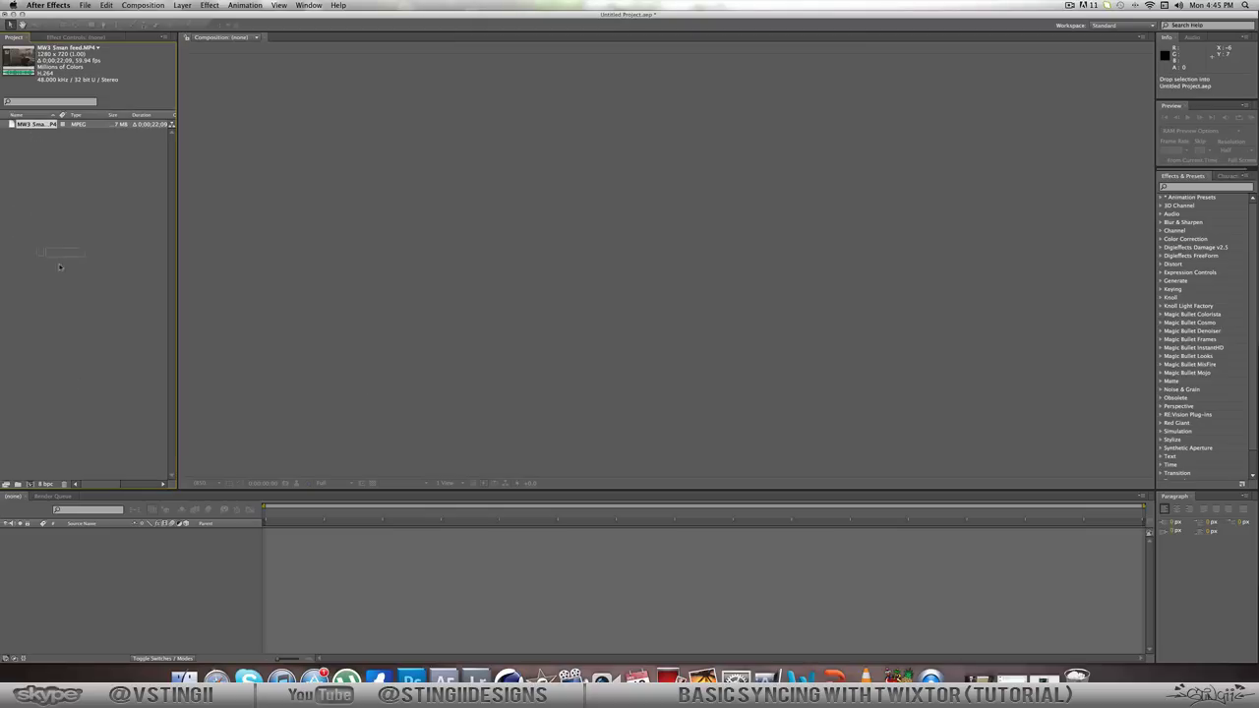
Step: Create a composition from the imported MW3 clip and set its duration to 0;00;55;09
click(33, 486)
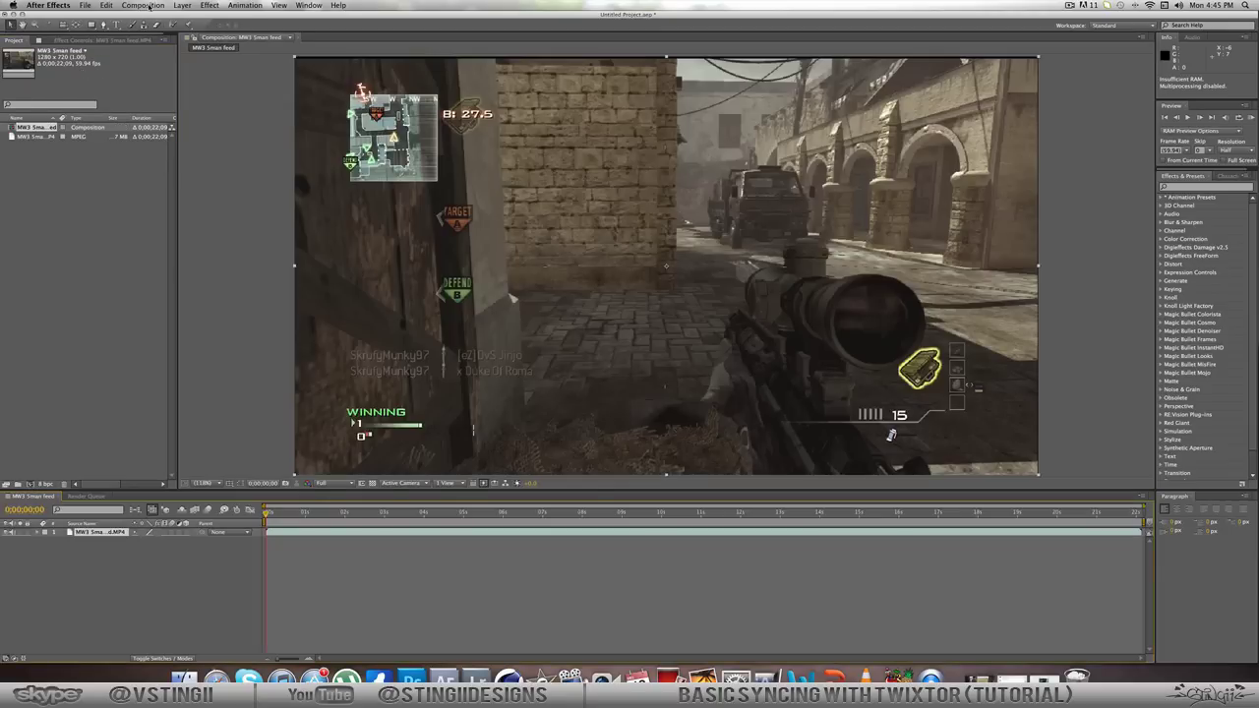
click(150, 7)
click(147, 34)
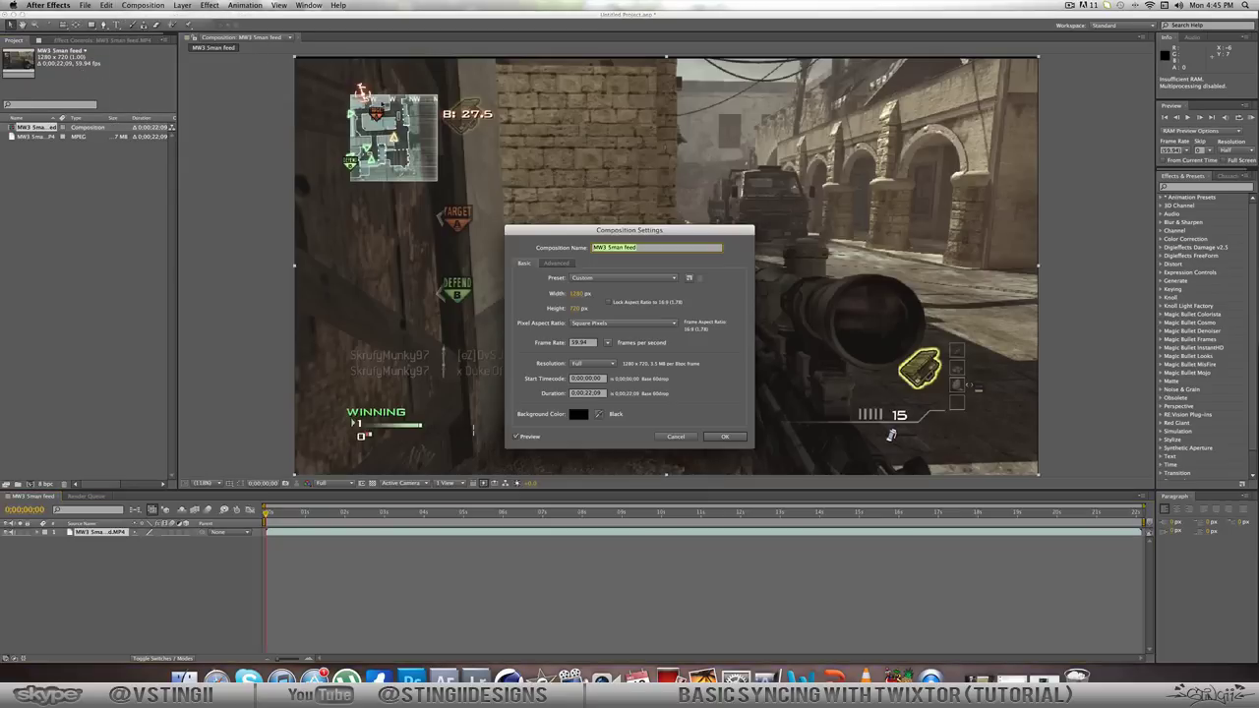
click(580, 294)
key(Return)
click(588, 343)
click(588, 393)
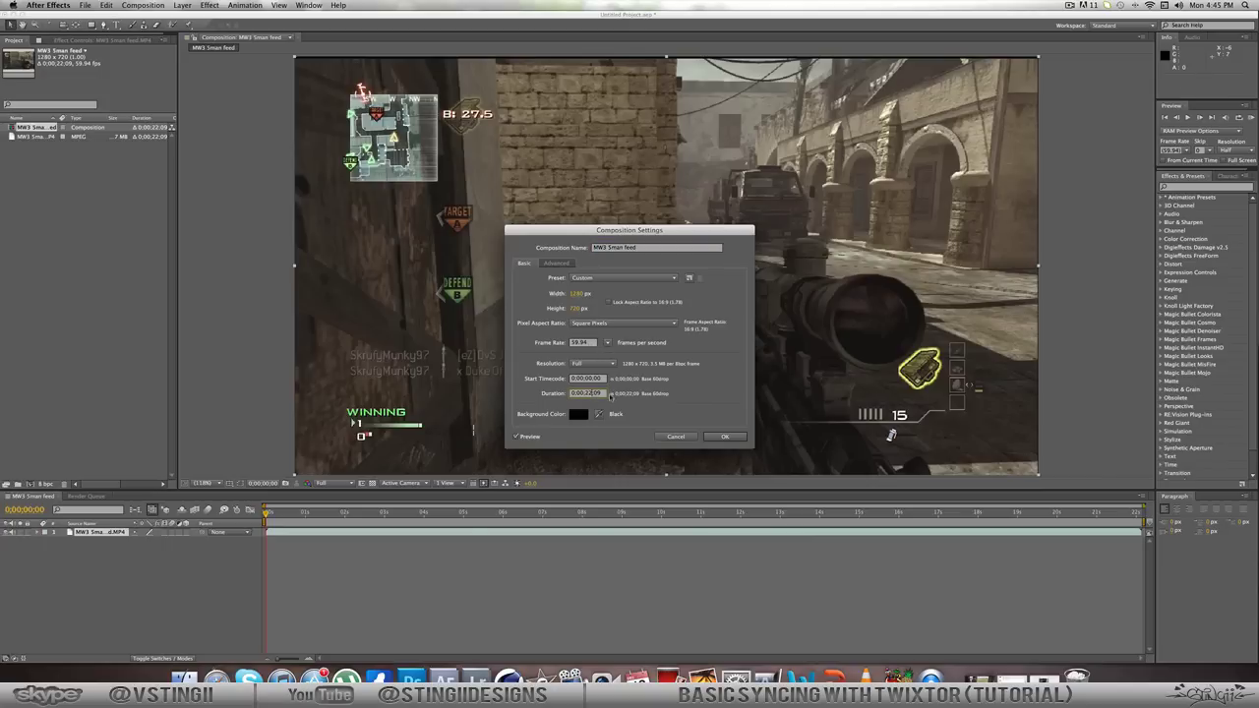
key(BackSpace)
key(BackSpace)
text(55)
click(725, 436)
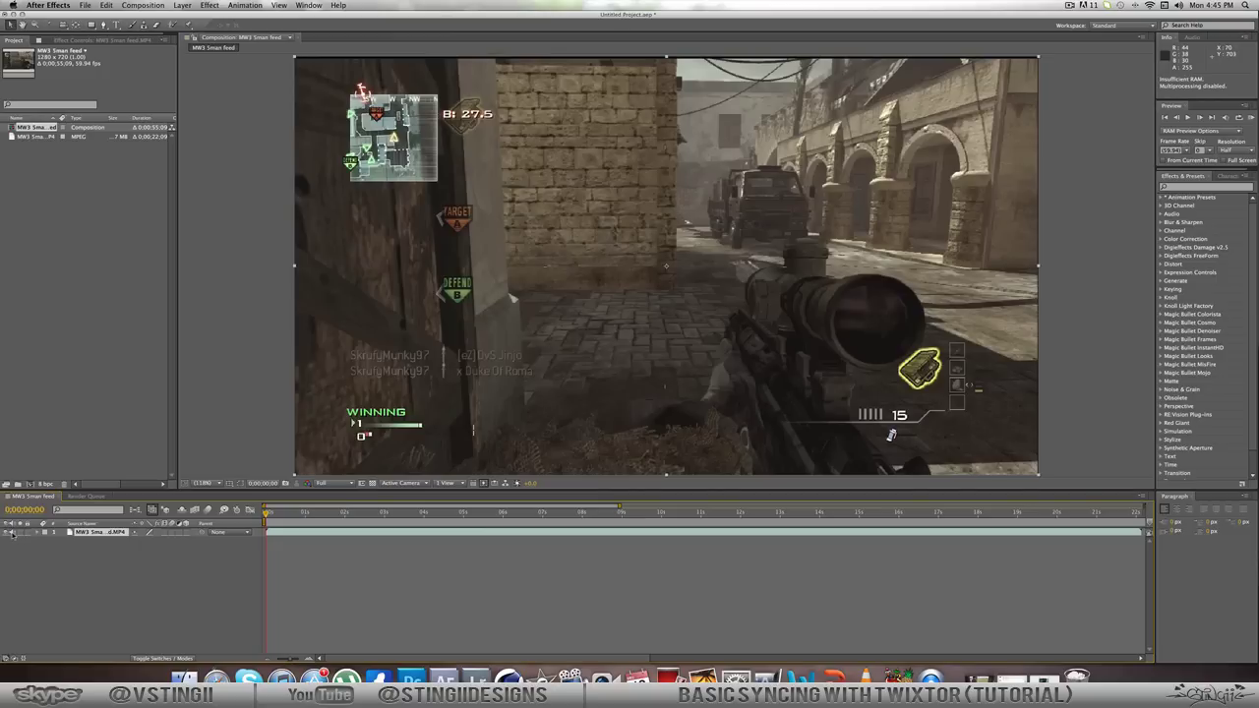
Step: Go to 0;00;03;59 and squash the clip slightly in height, leaving thin black bars above and below it
click(423, 512)
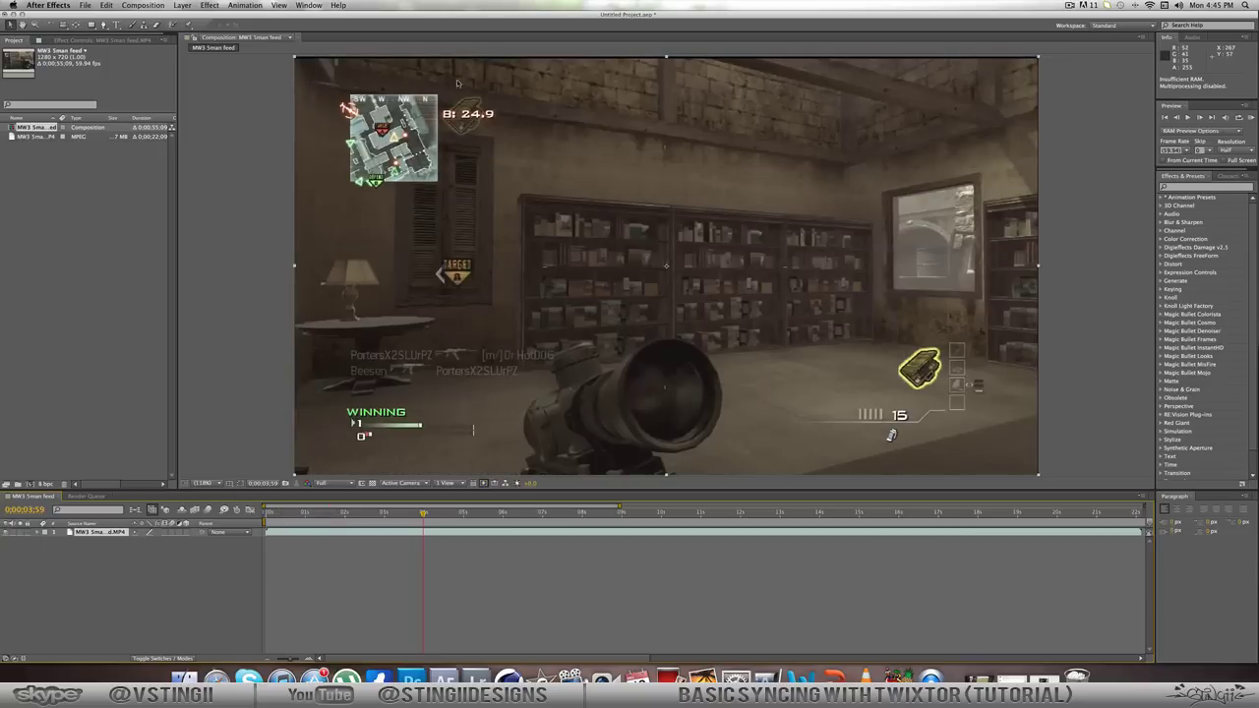
drag(1036, 61, 1038, 68)
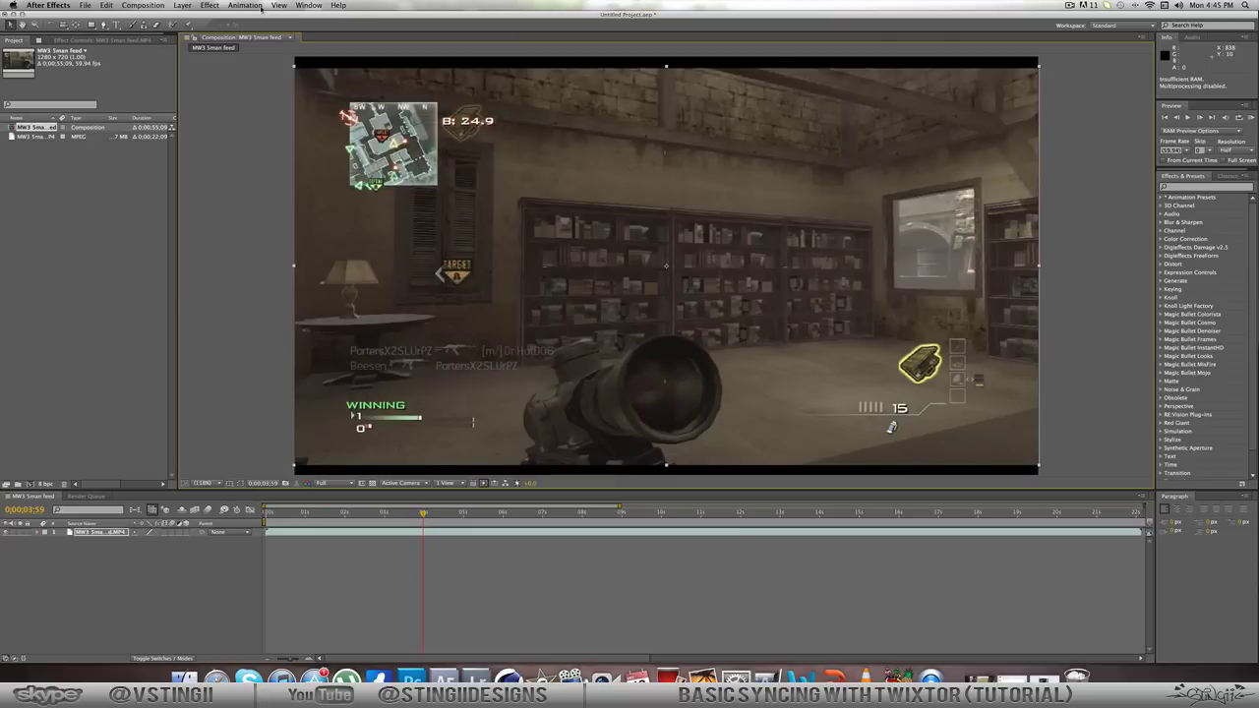
Step: Apply Magic Bullet Mojo to the clip with Mojo about 11, Mojo Tint about 87, Mojo Balance 0 and Punch It about 65
click(210, 6)
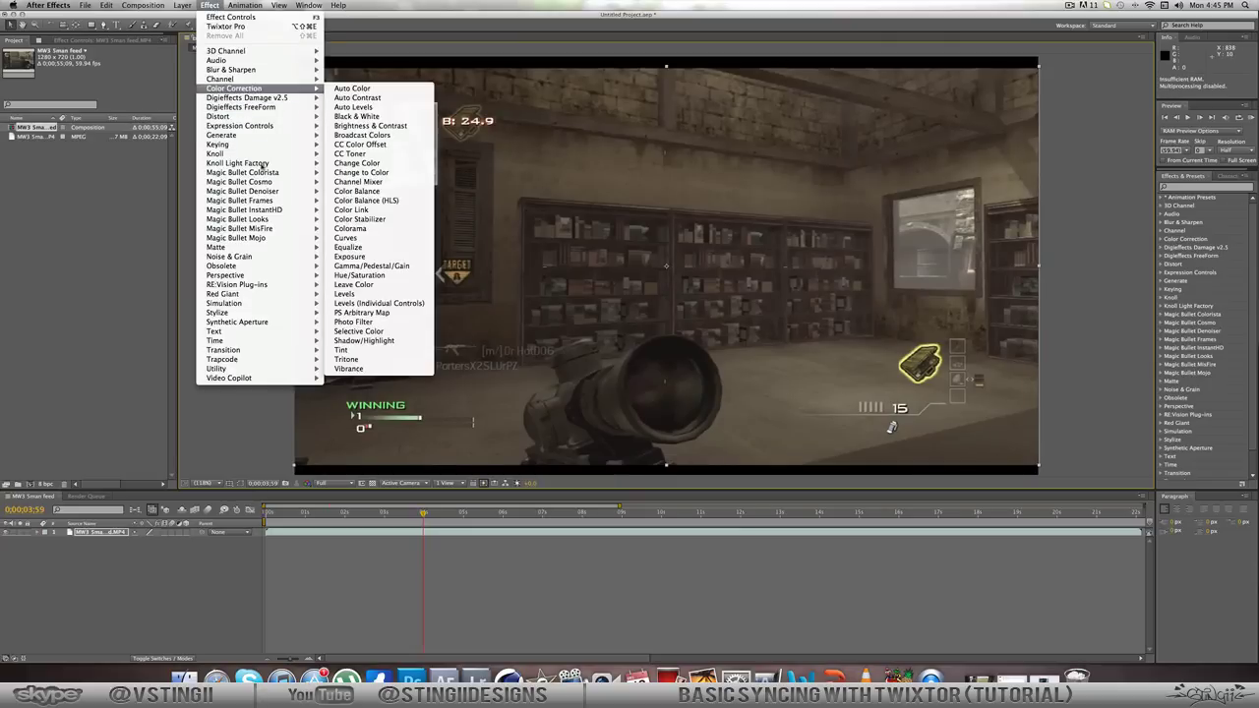
mouse_move(273, 220)
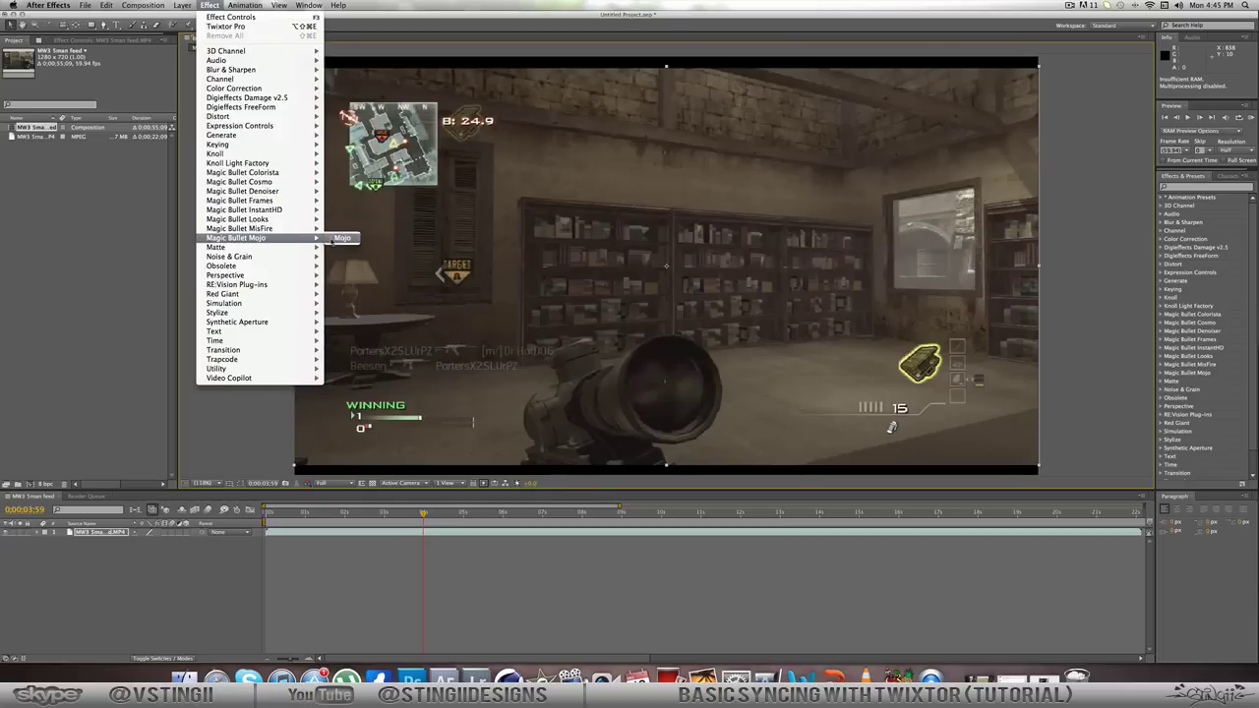
click(340, 238)
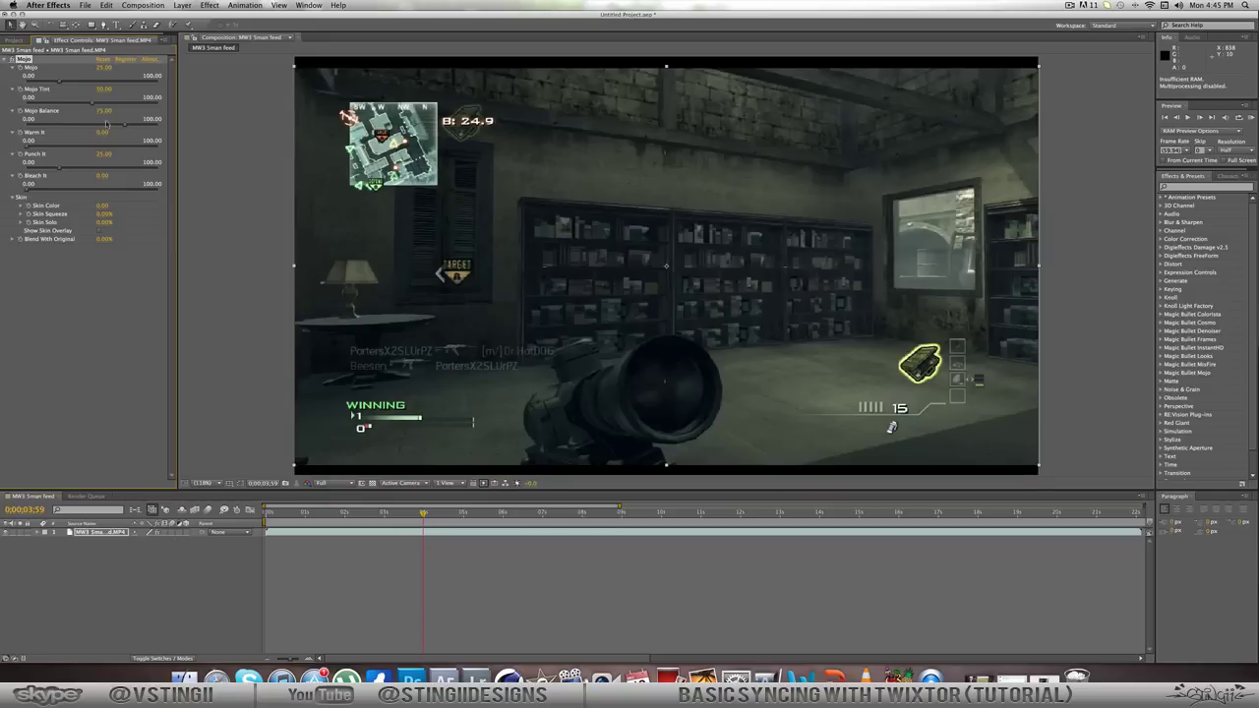
mouse_move(62, 84)
mouse_down()
mouse_move(113, 84)
mouse_move(31, 86)
mouse_move(43, 85)
mouse_up()
mouse_move(125, 125)
mouse_down()
mouse_move(27, 128)
mouse_move(92, 107)
mouse_move(59, 106)
mouse_move(158, 108)
mouse_move(141, 110)
mouse_up()
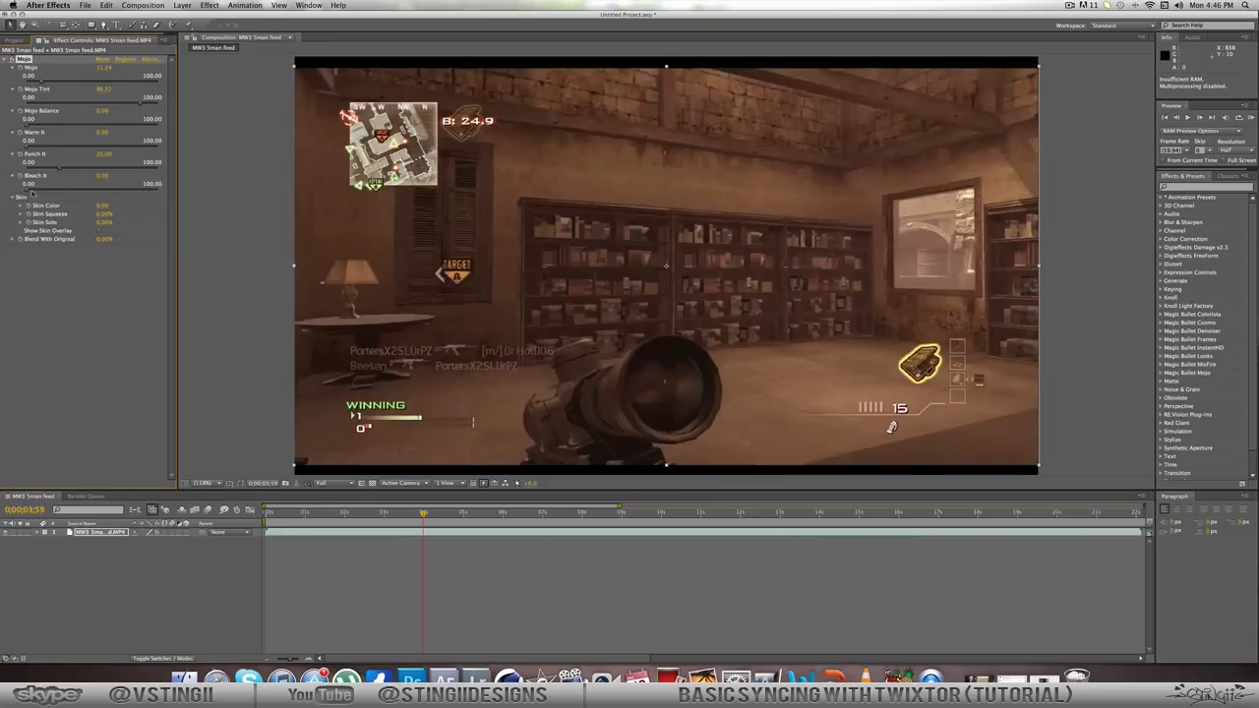
drag(59, 189, 1, 198)
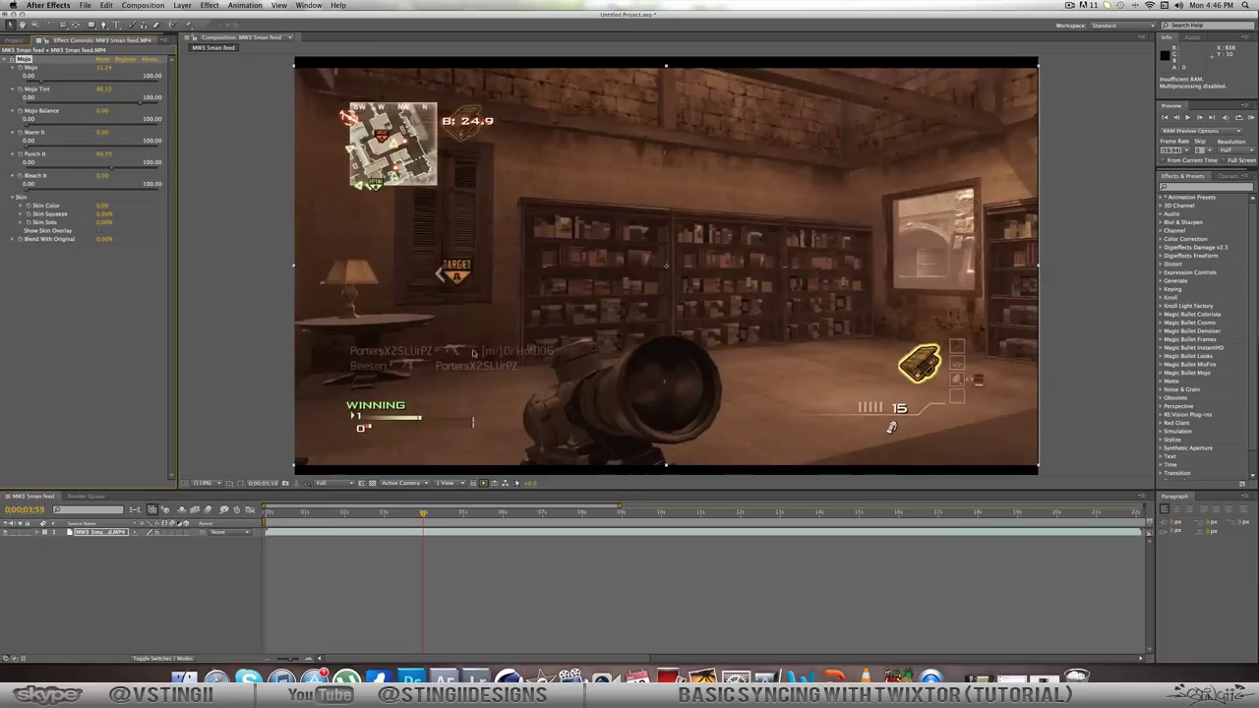
Step: Go to 0;00;09;57 and apply the Sharpen effect to the clip
click(659, 511)
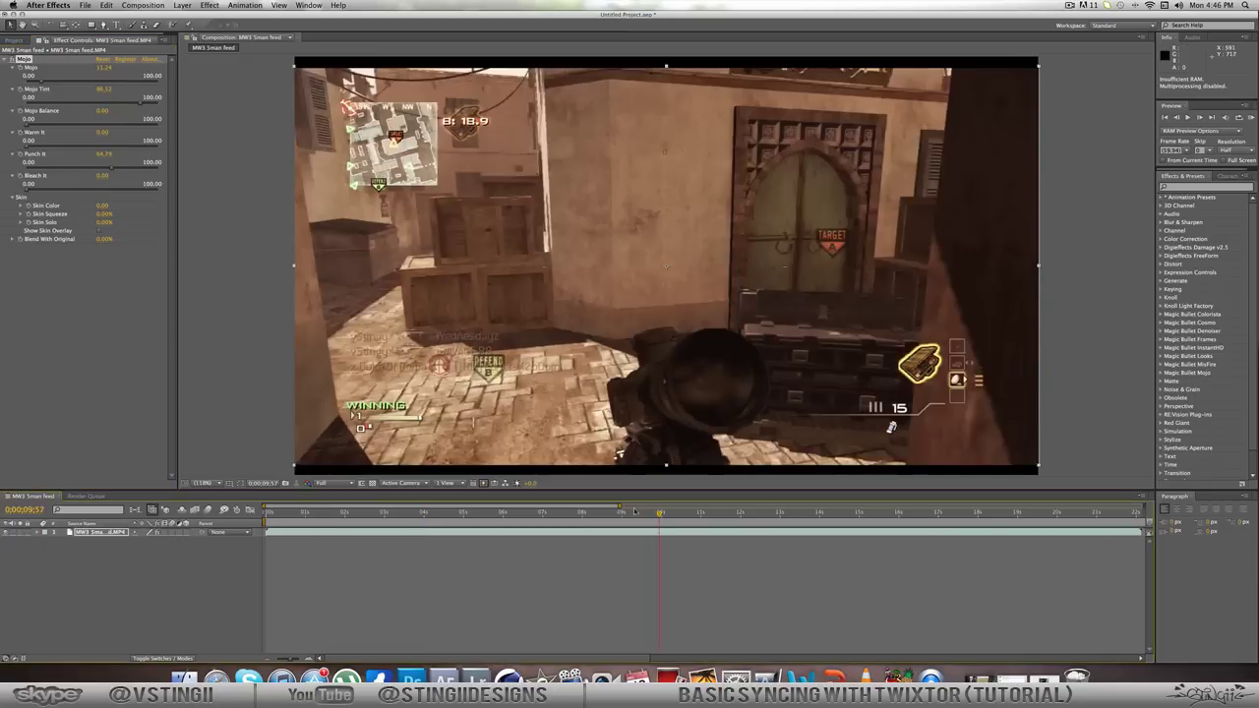
click(280, 660)
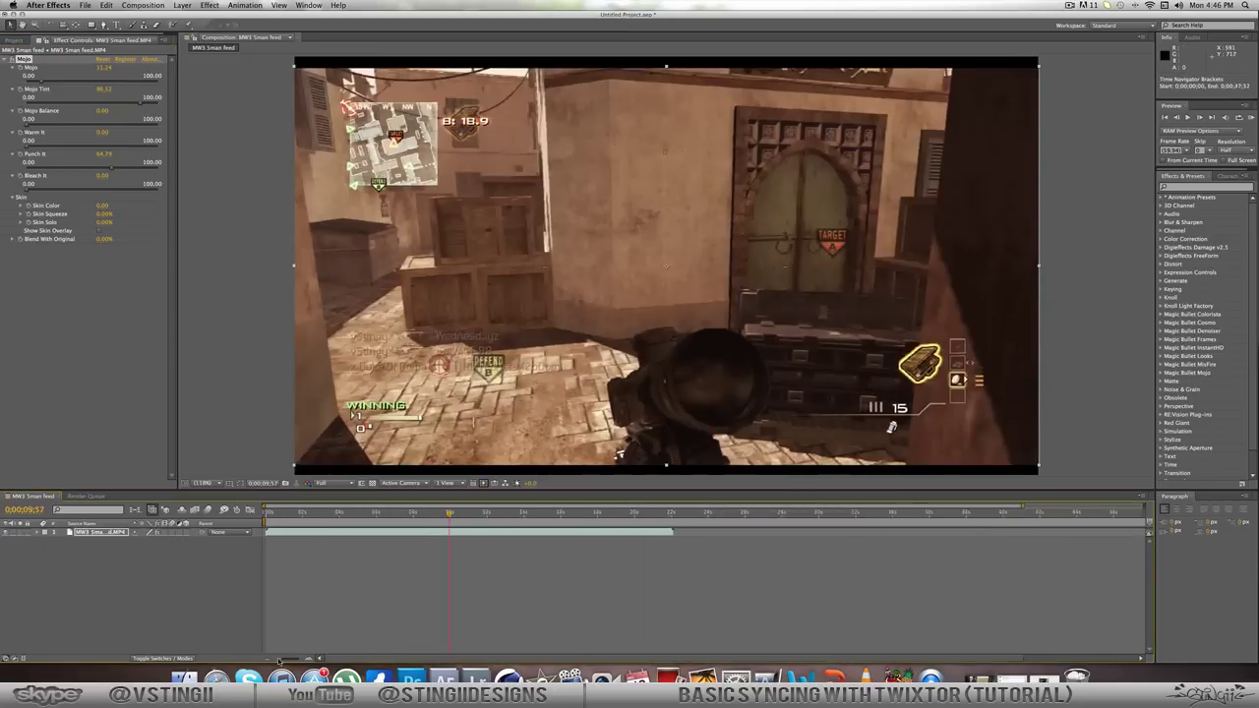
click(278, 660)
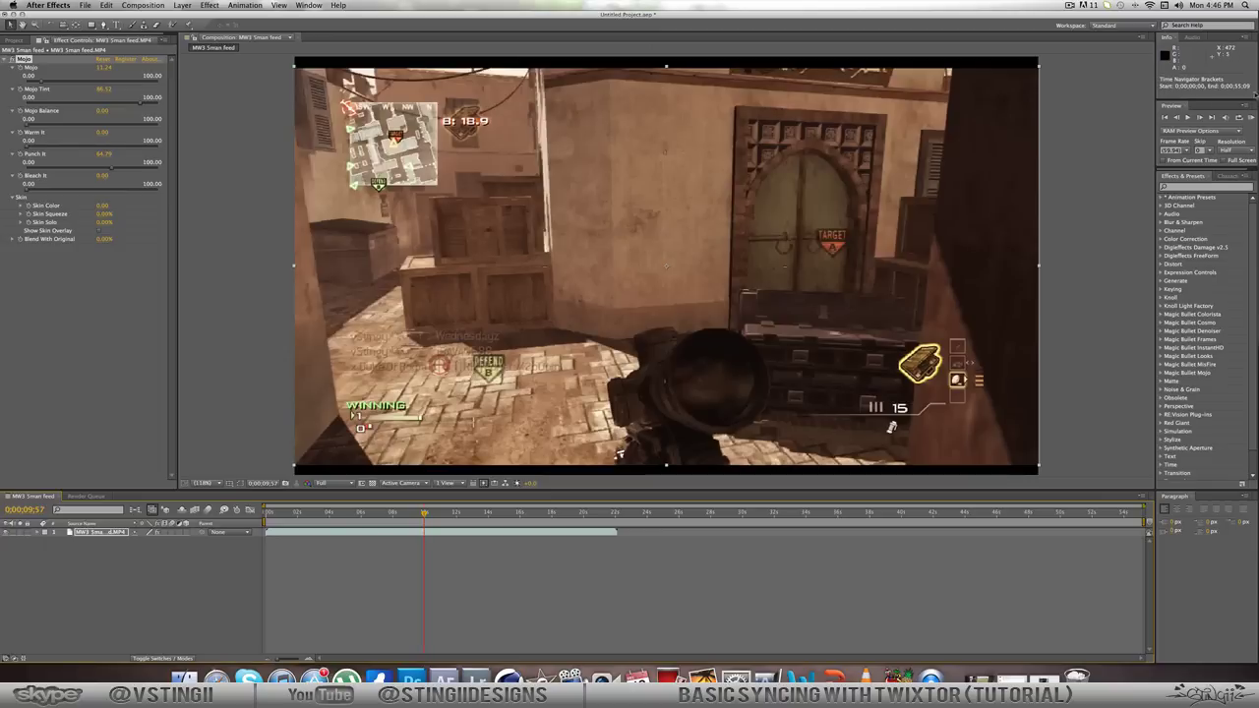
click(1182, 187)
text(sha)
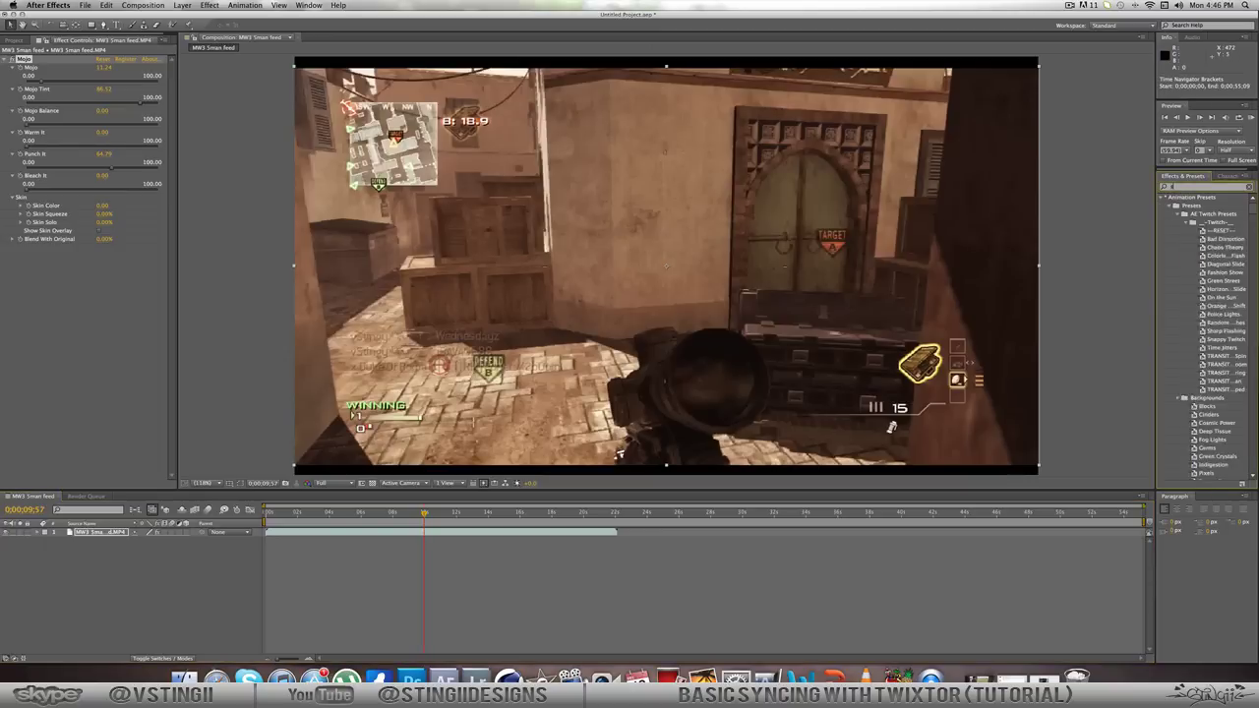
text(r)
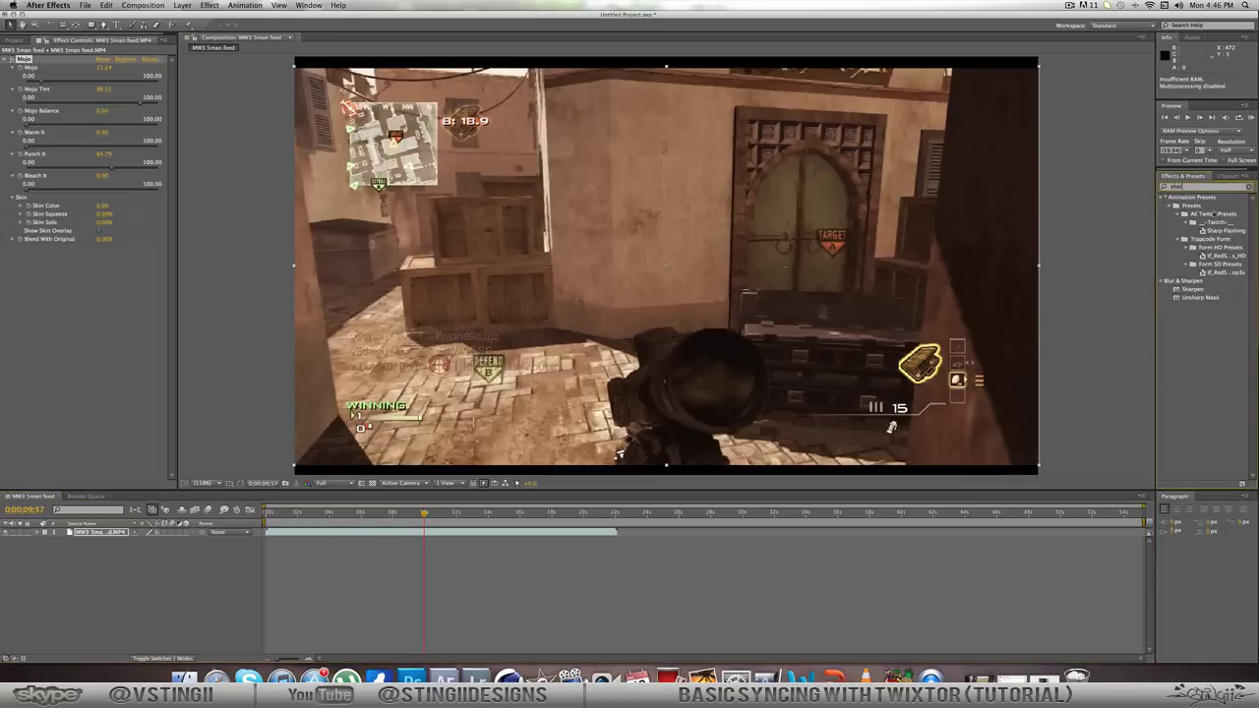
drag(1188, 290, 495, 262)
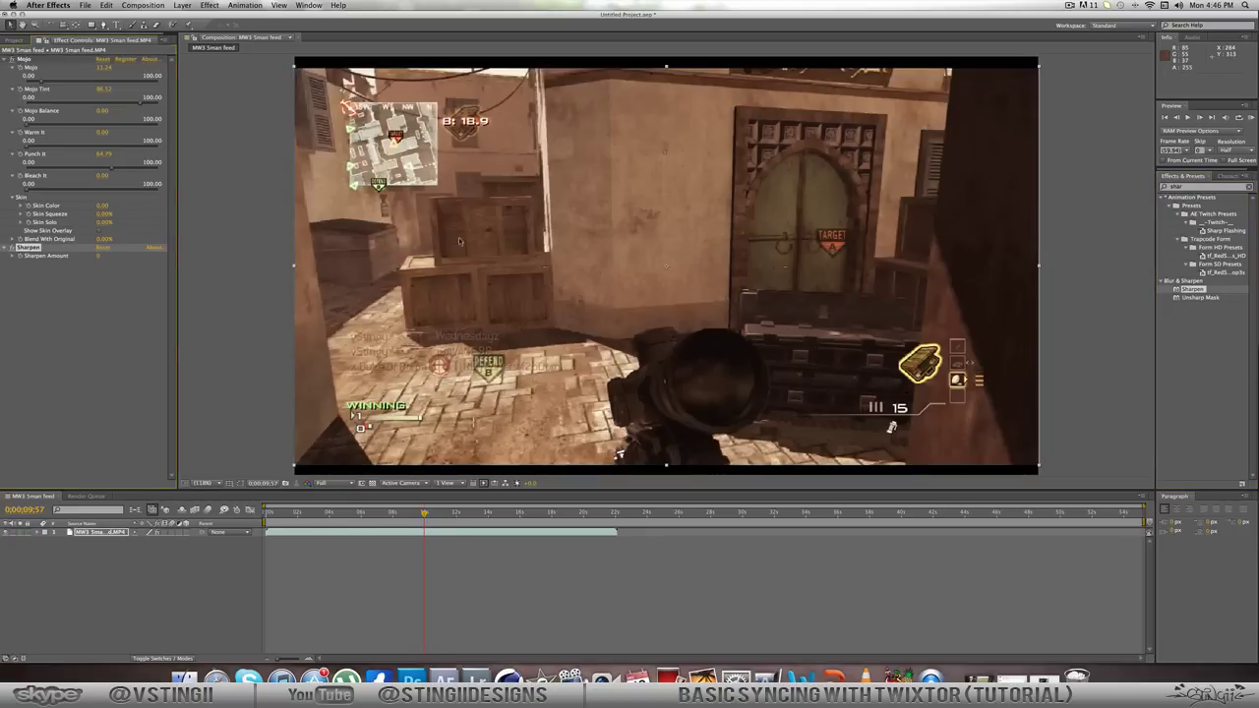
Step: Set the Sharpen Amount to 5 and collapse the Mojo and Sharpen settings
click(6, 60)
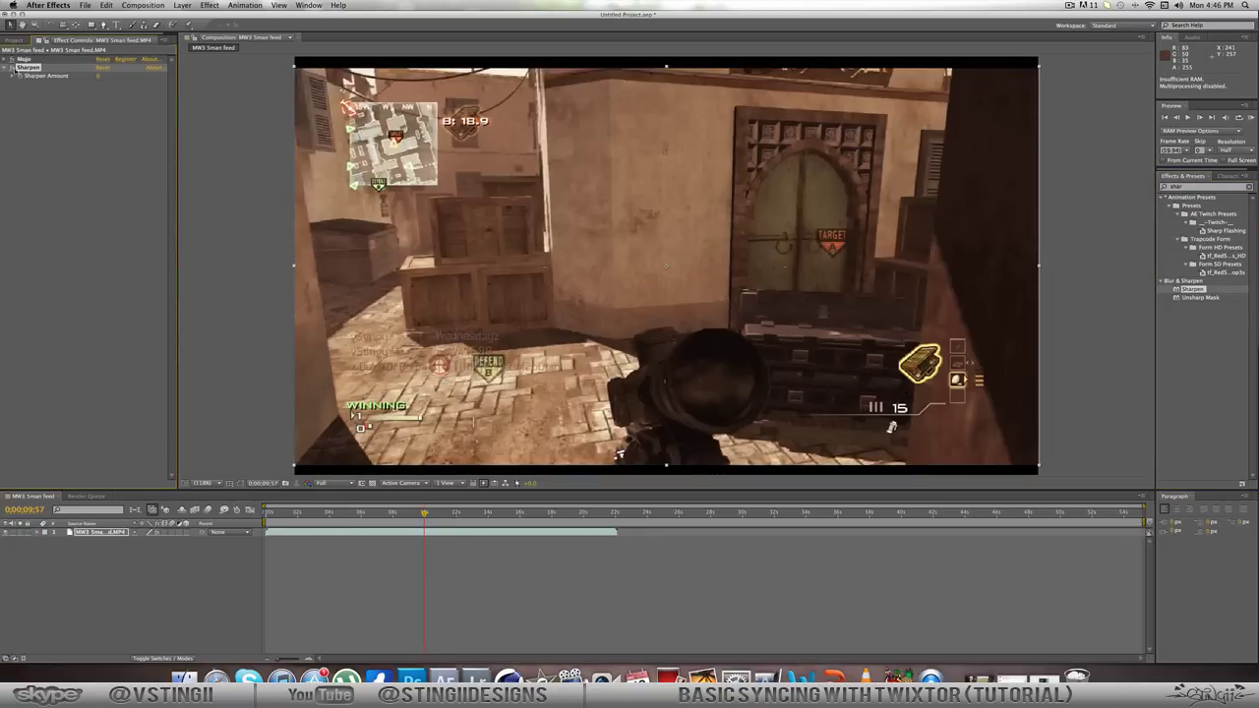
click(6, 67)
click(6, 67)
click(100, 77)
text(5)
key(Return)
click(5, 68)
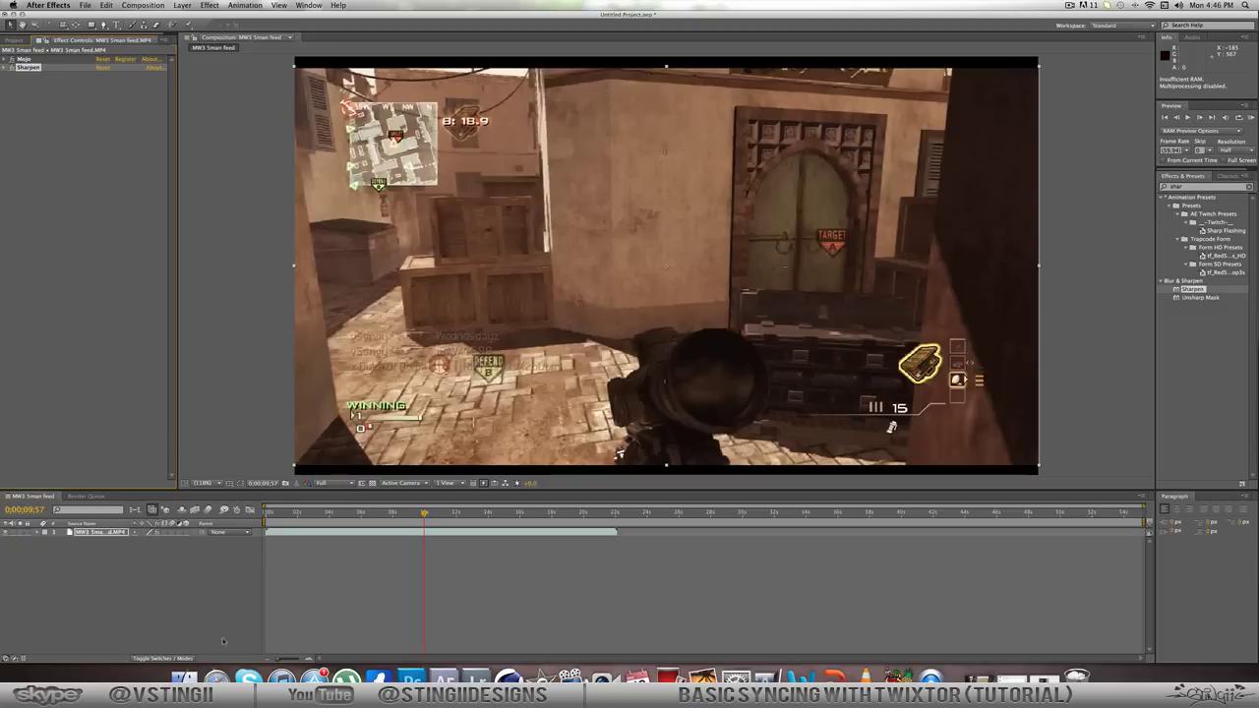
Step: Import the song 07 - Troy.mp3 from the Music folder and add it to the composition below the video layer
click(185, 679)
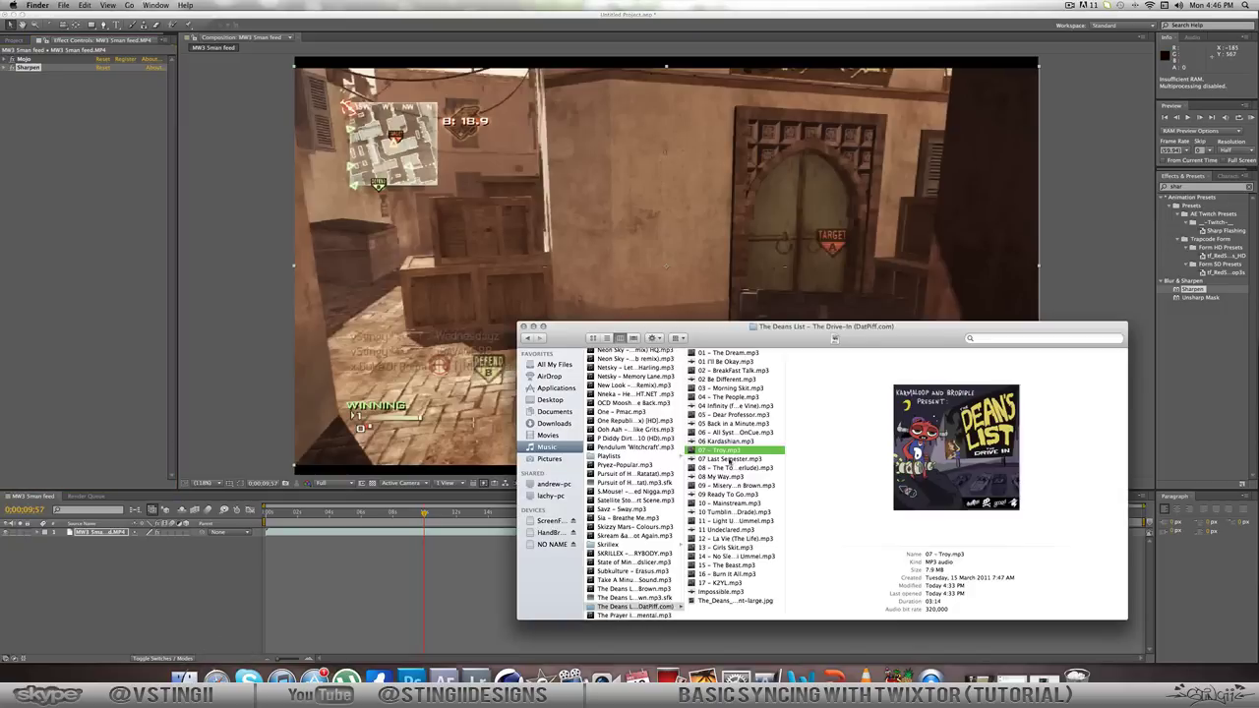
drag(729, 459, 44, 324)
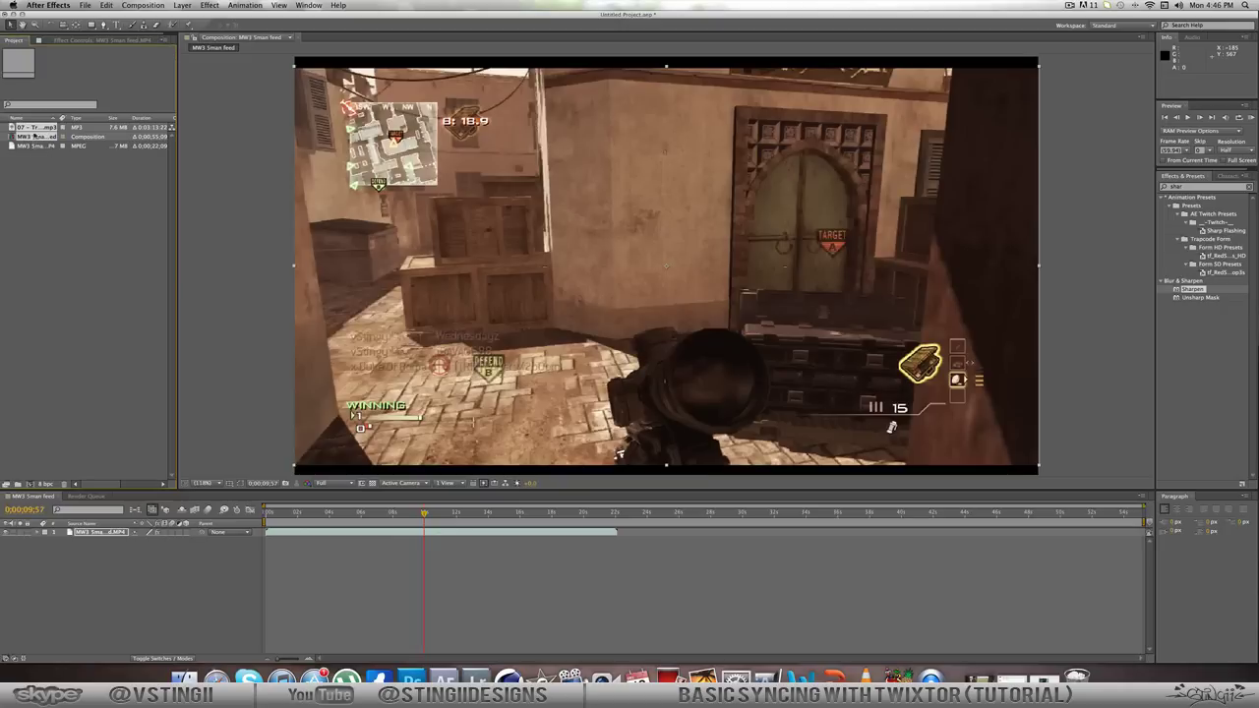
drag(33, 128, 155, 555)
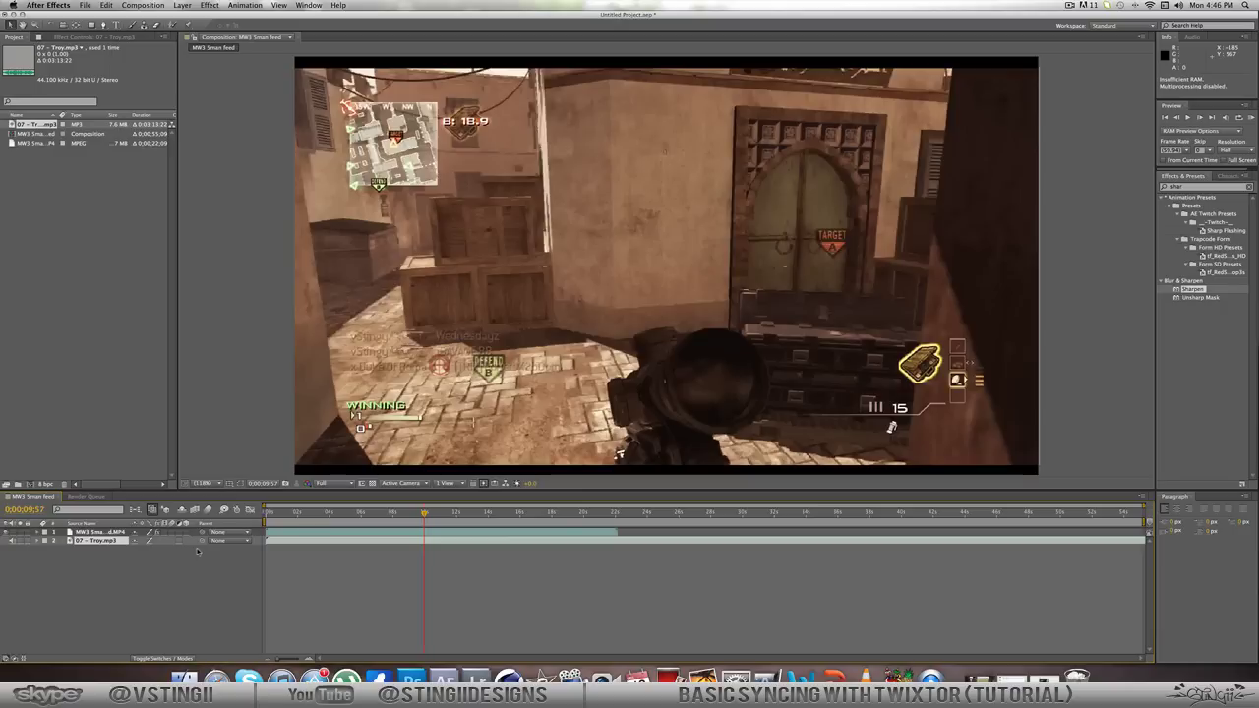
Step: Reveal the song's audio waveform and trim the layer's start to 0;00;12;00, just before the beat begins
key(l)
key(l)
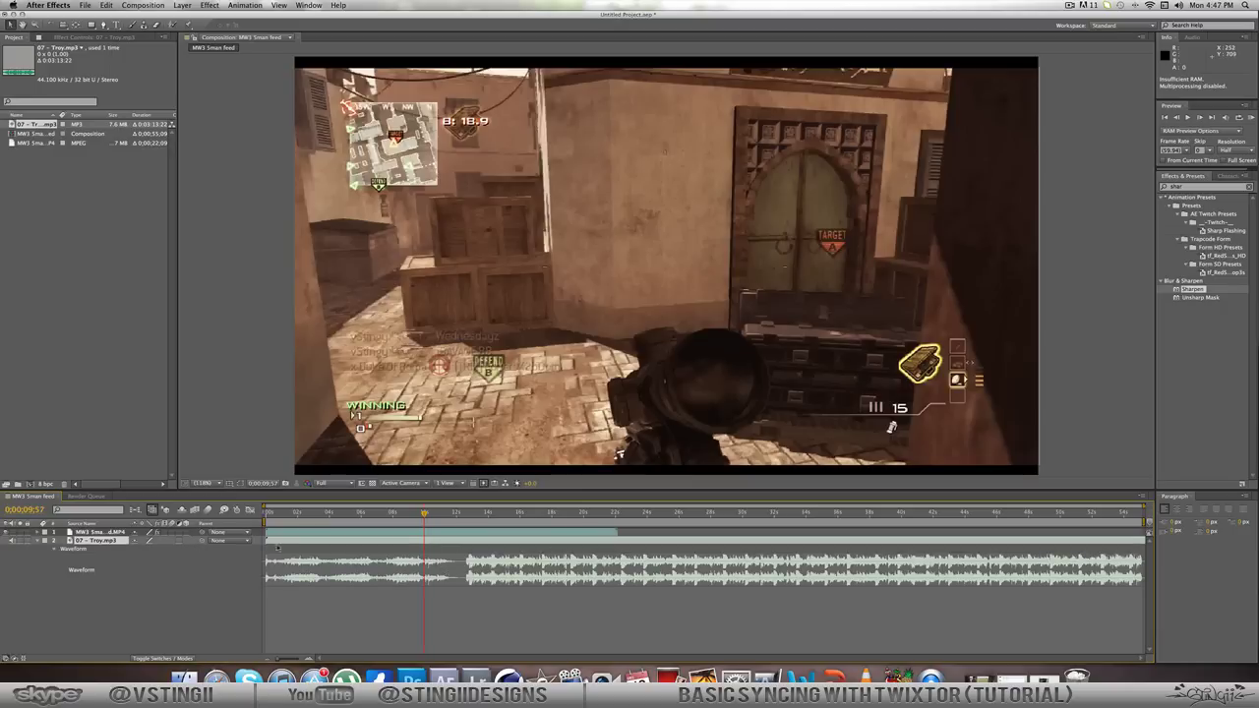
drag(266, 541, 456, 541)
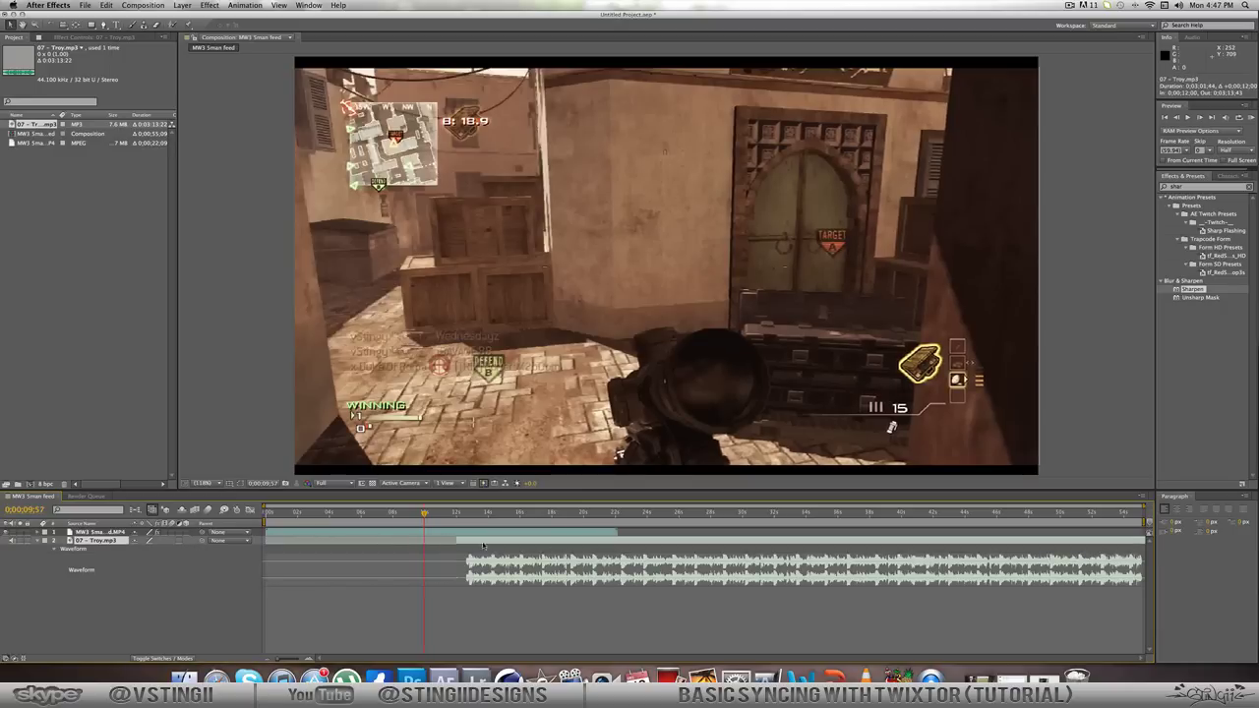
Step: Slide the song layer earlier so its beat starts just before 0;00;04;31 and extend the layer's start to the composition's beginning
drag(367, 542, 293, 542)
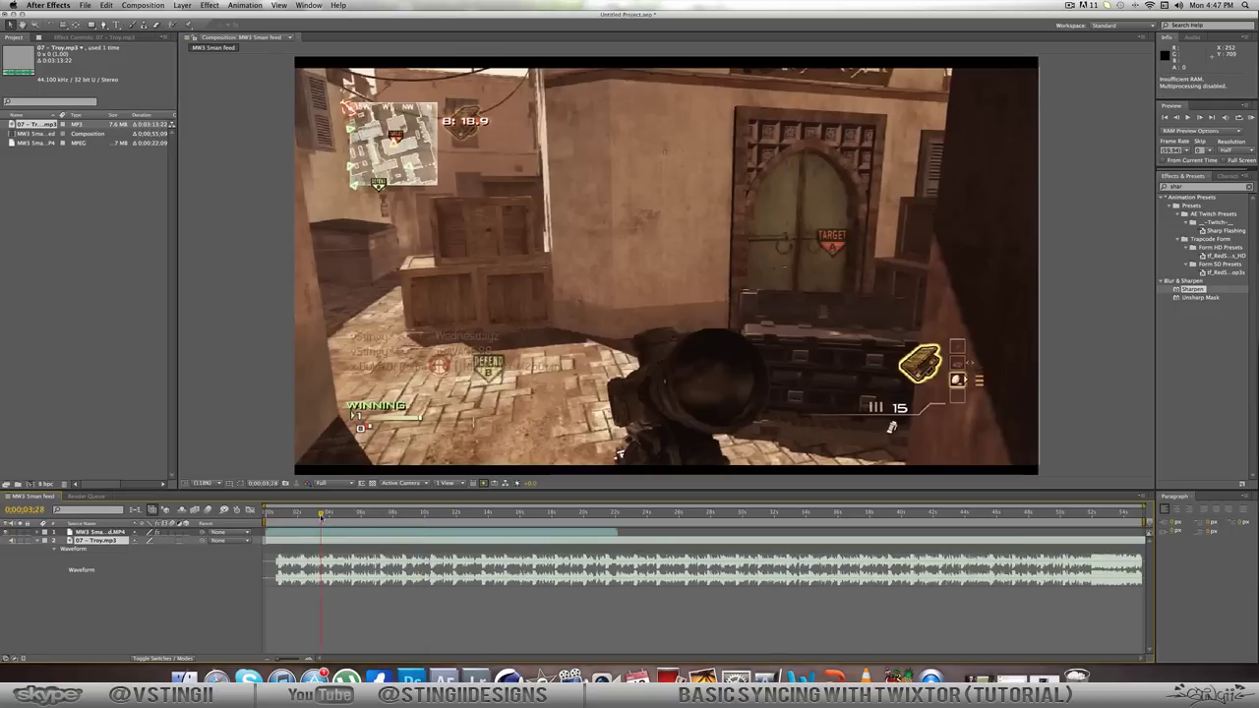
mouse_move(321, 516)
mouse_down()
mouse_move(351, 515)
mouse_move(338, 515)
mouse_up()
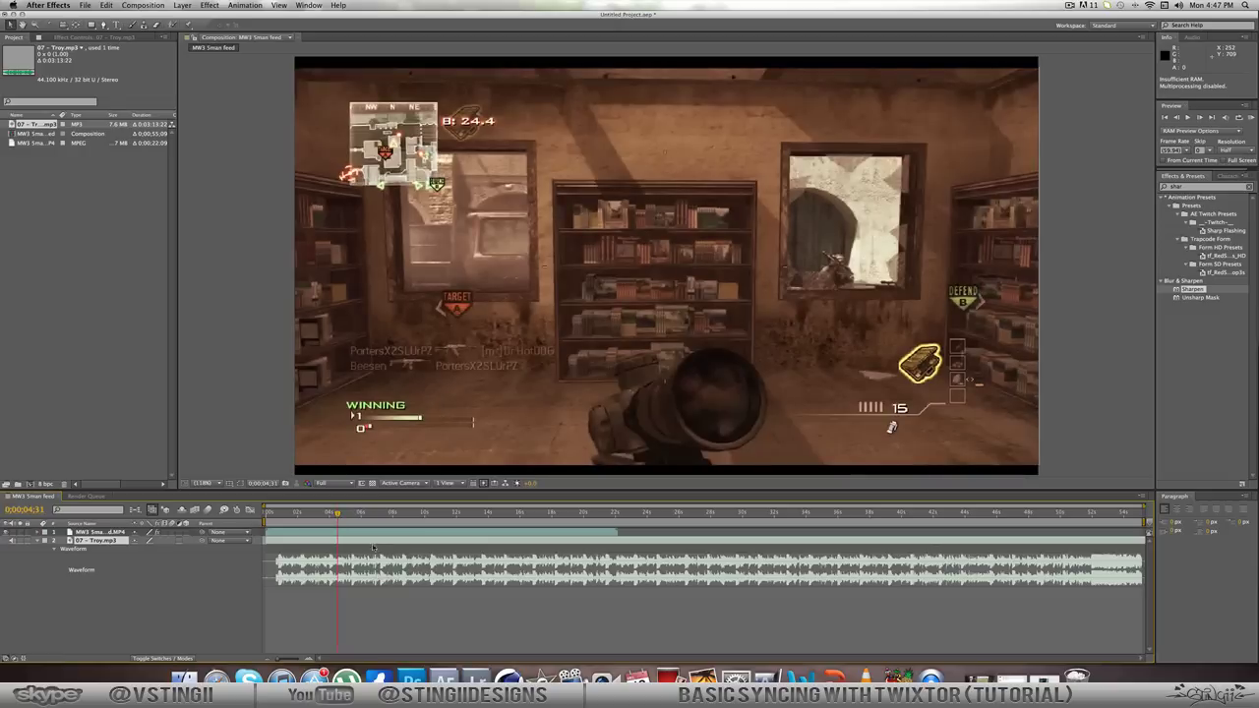
key(alt+bracketleft)
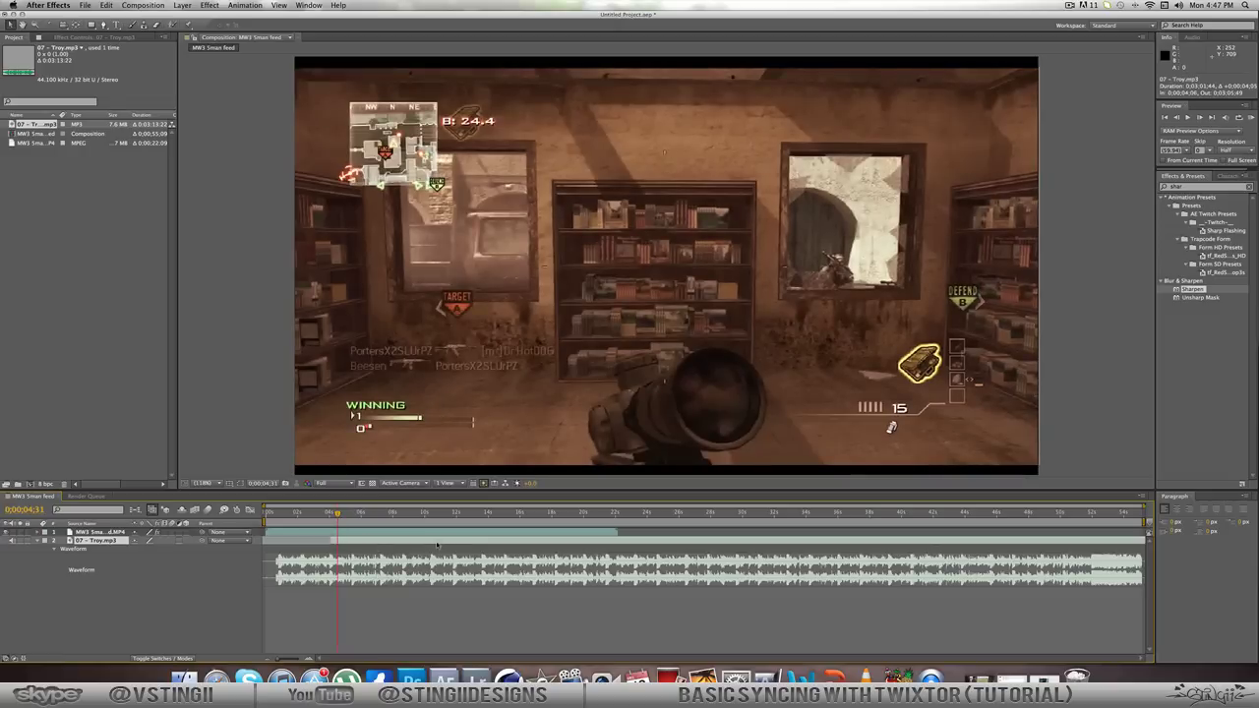
drag(333, 540, 283, 540)
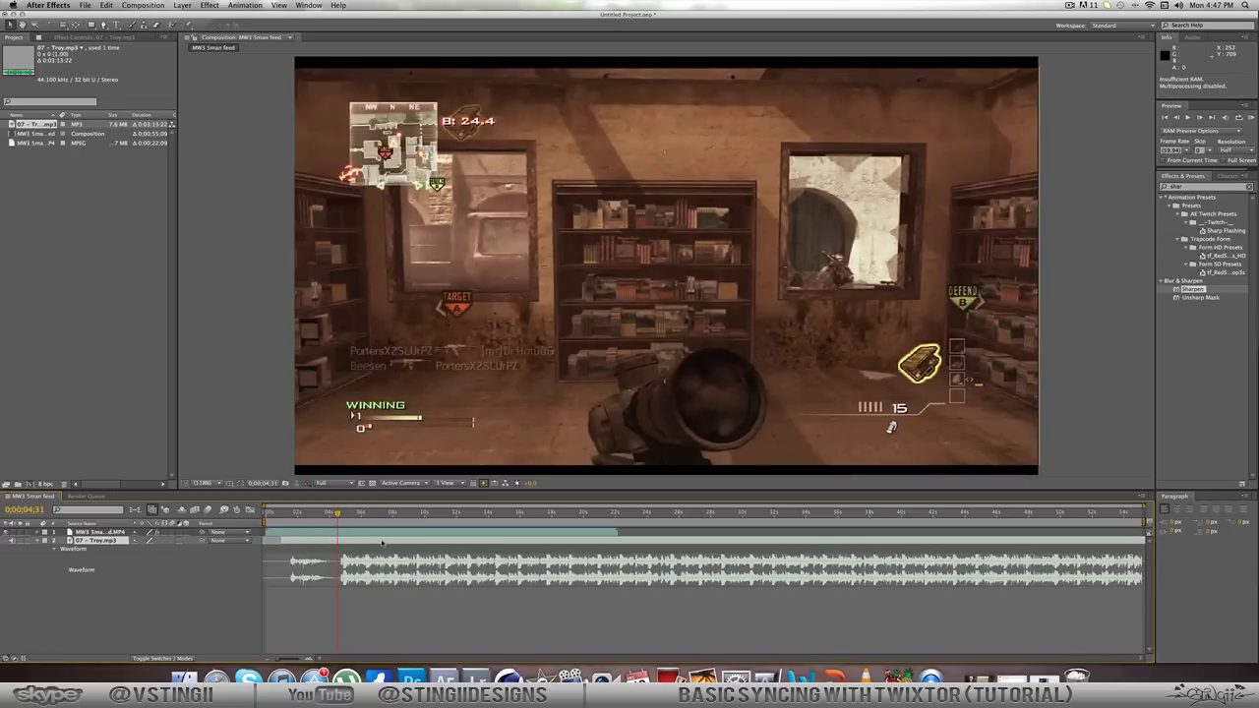
drag(382, 543, 373, 541)
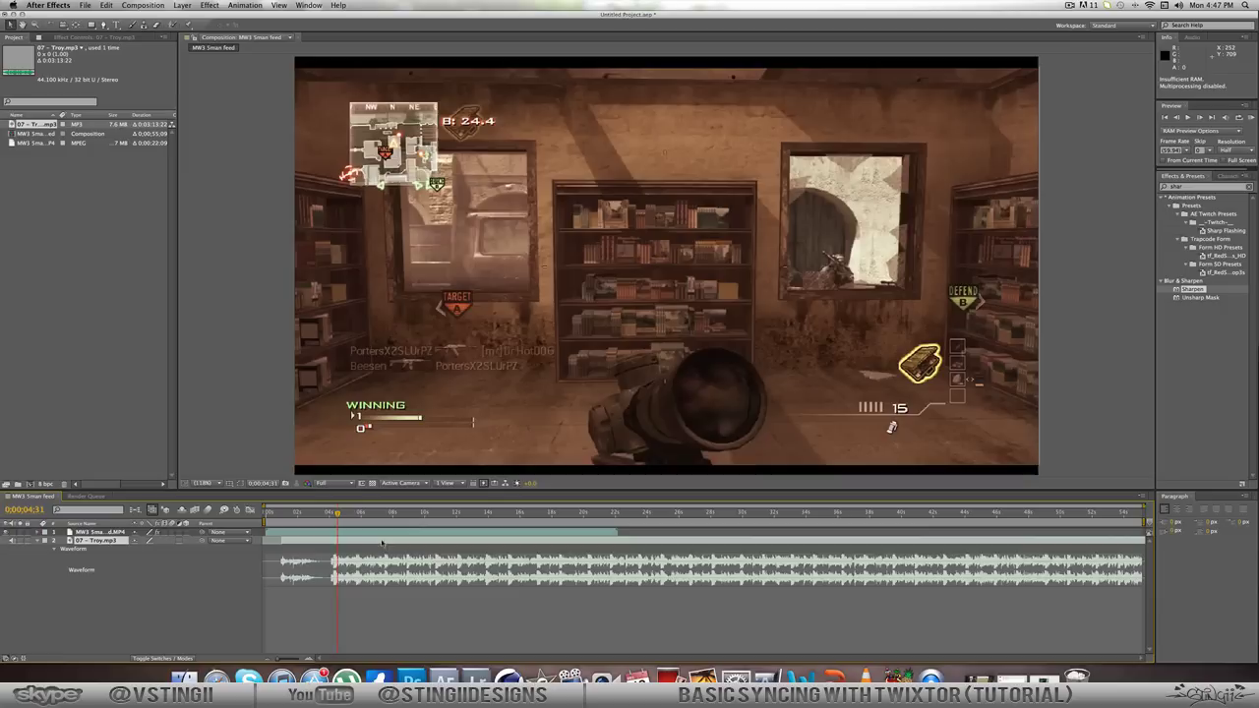
click(283, 540)
drag(283, 540, 277, 540)
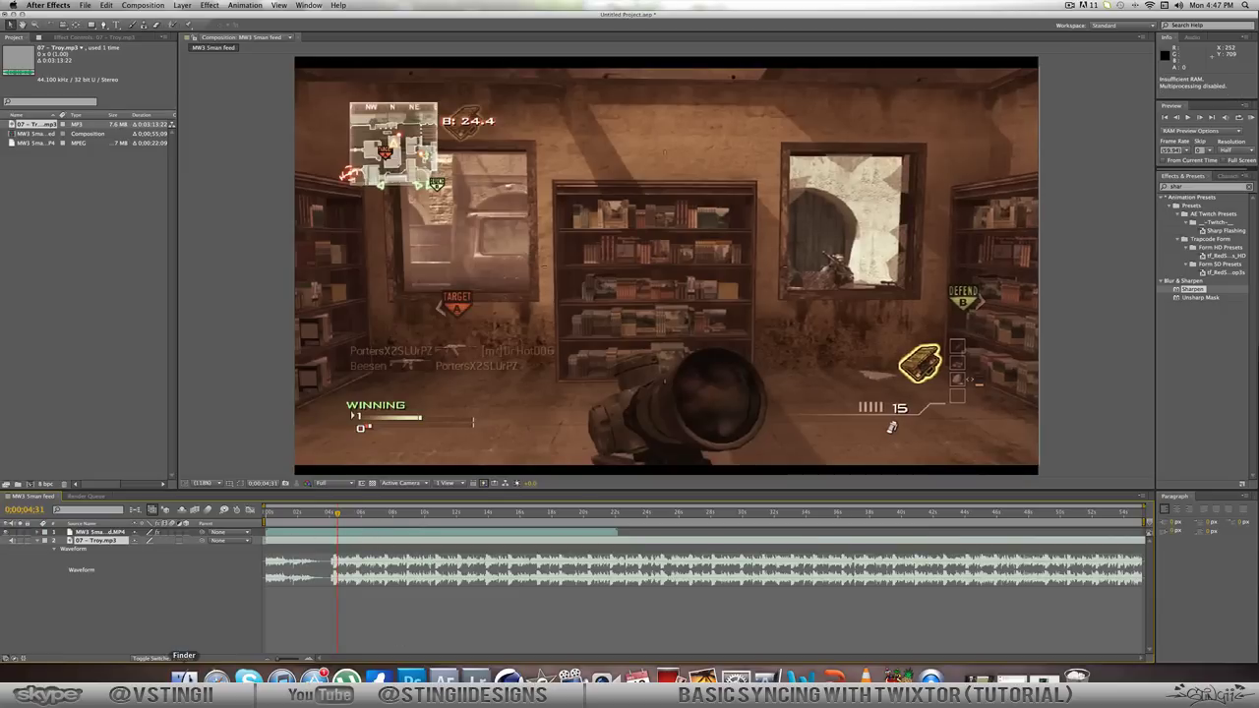
Step: Import the gun sound MSR.mp3 from the Desktop's MW3 Gun Sounds folder, under Primary, Sniper, MSR
click(85, 5)
mouse_move(147, 149)
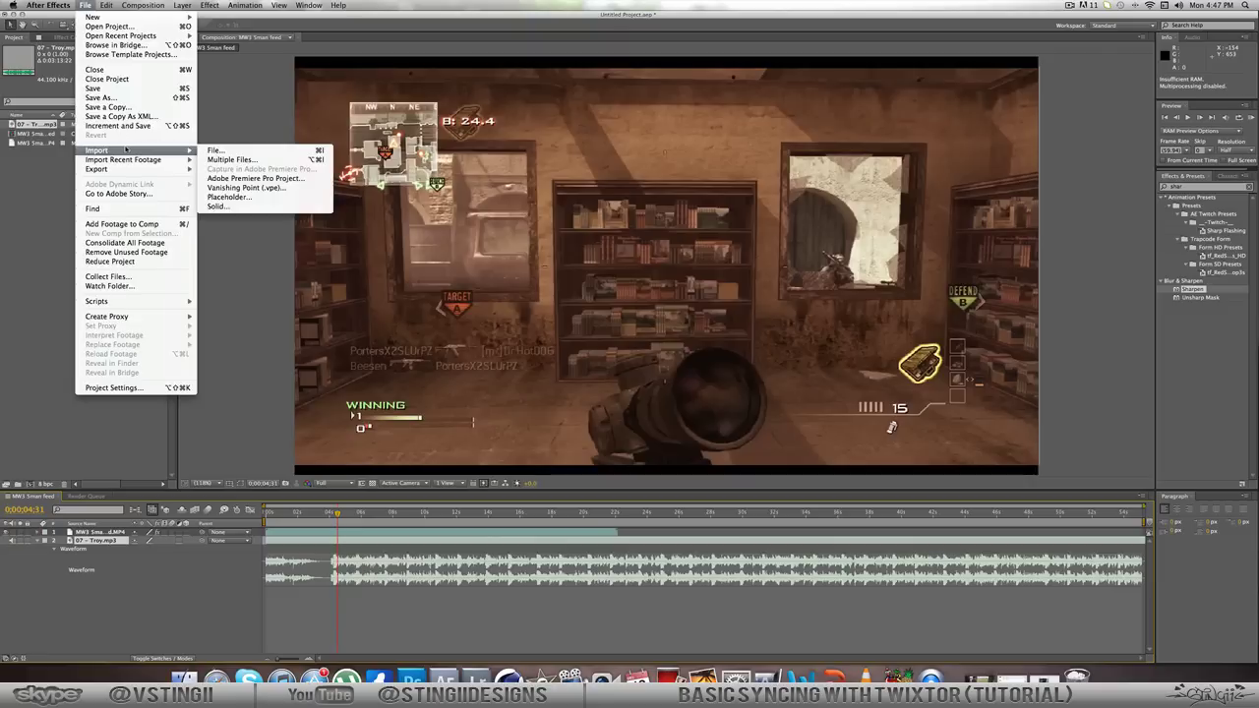
click(256, 151)
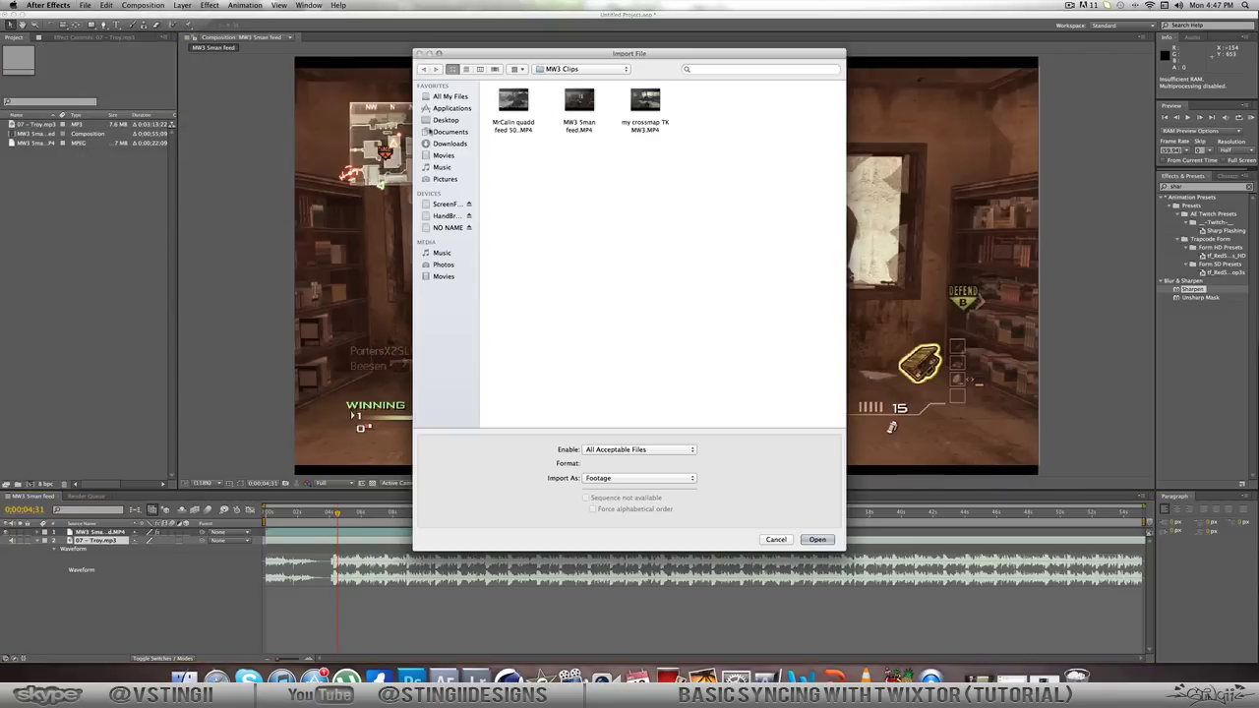
click(456, 120)
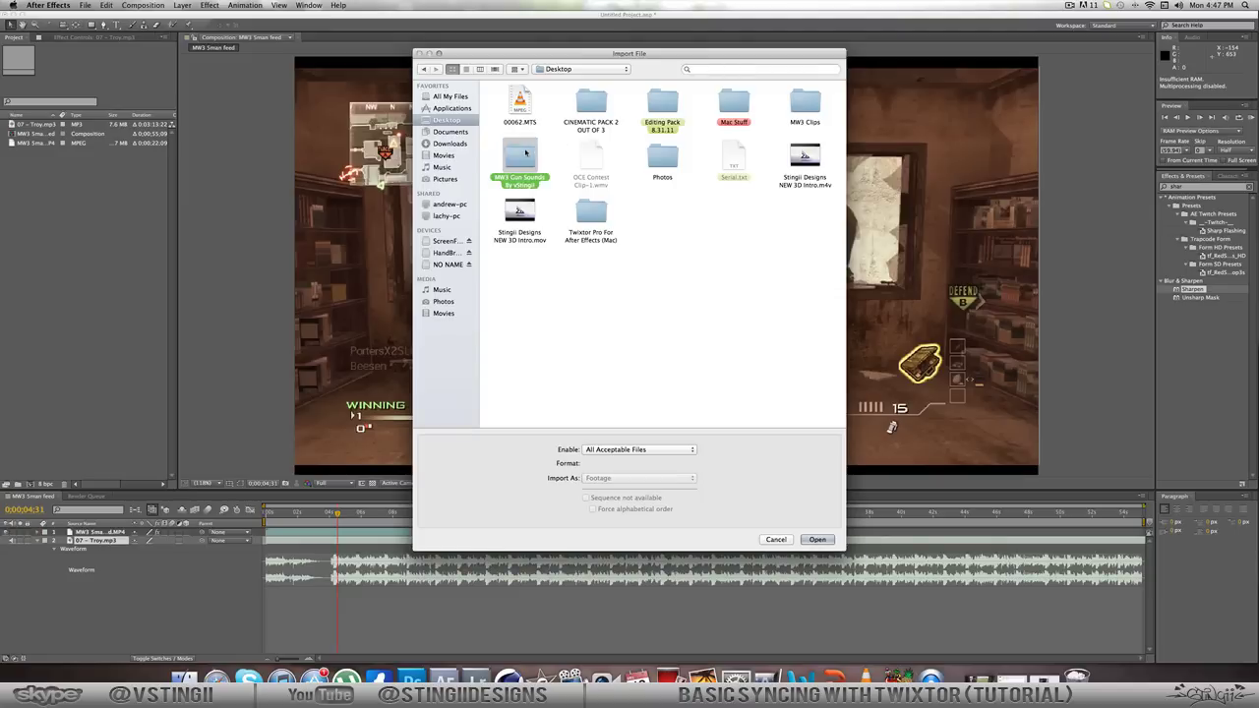
double_click(516, 163)
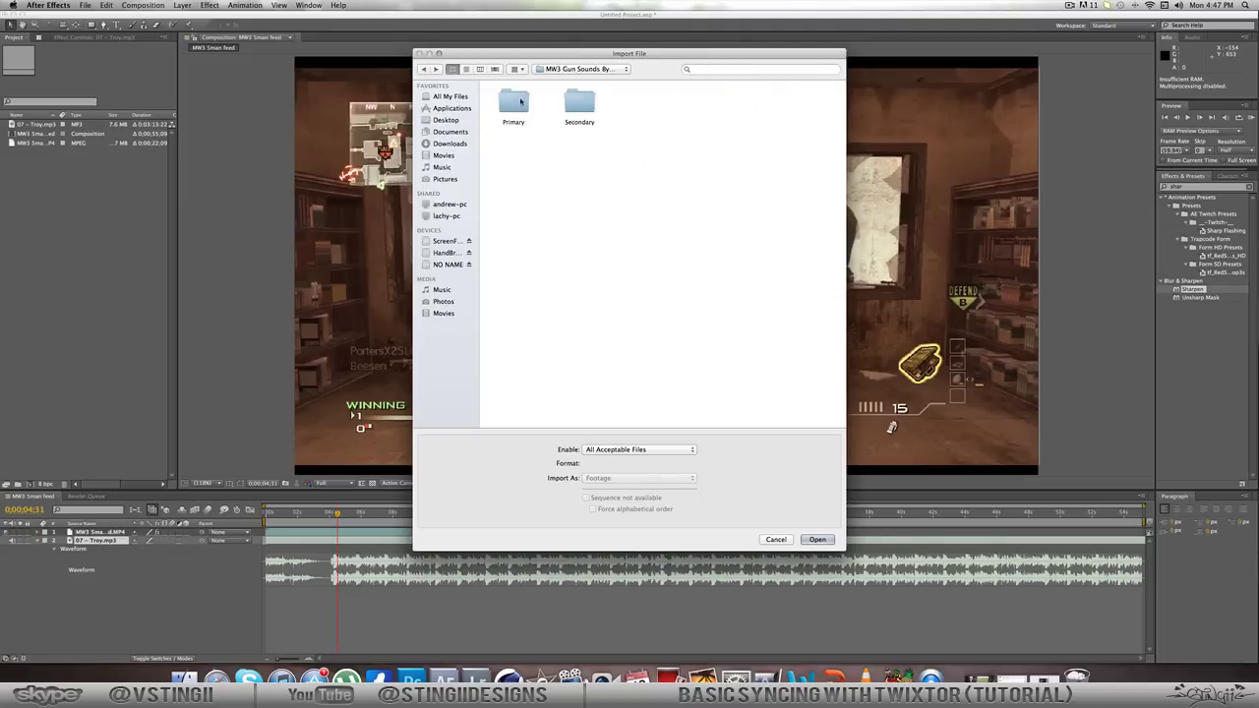
double_click(522, 102)
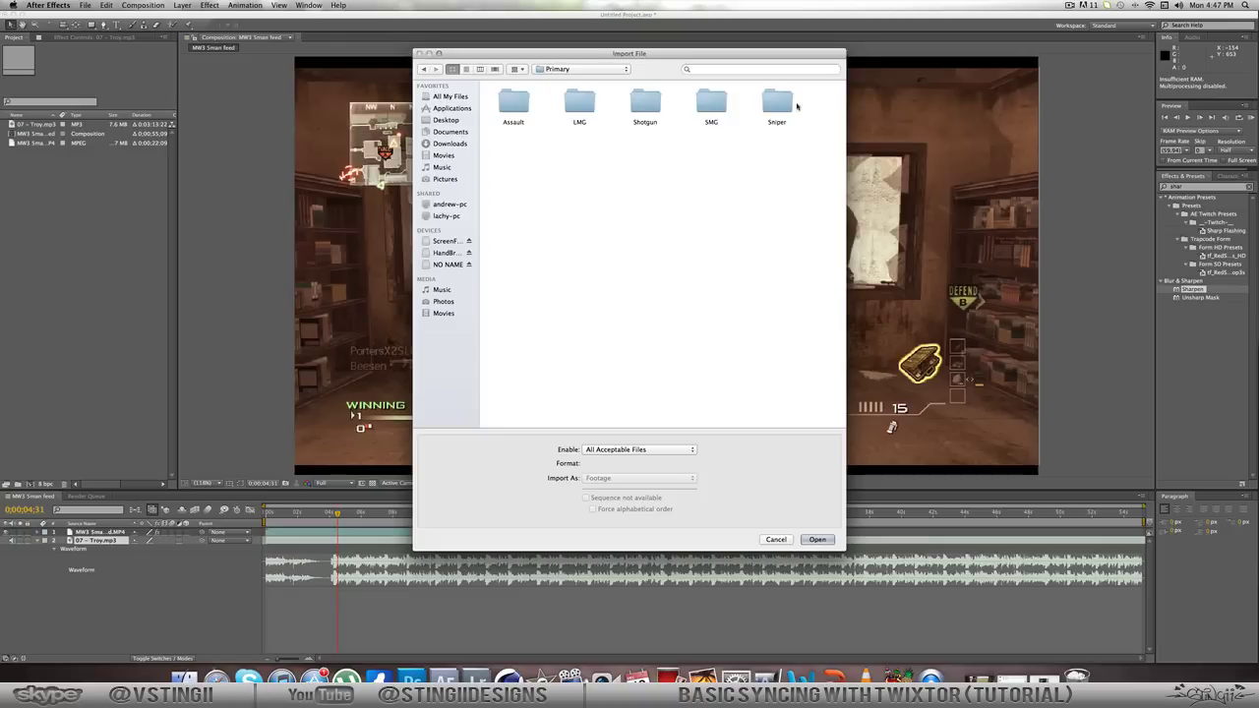
double_click(782, 103)
double_click(804, 103)
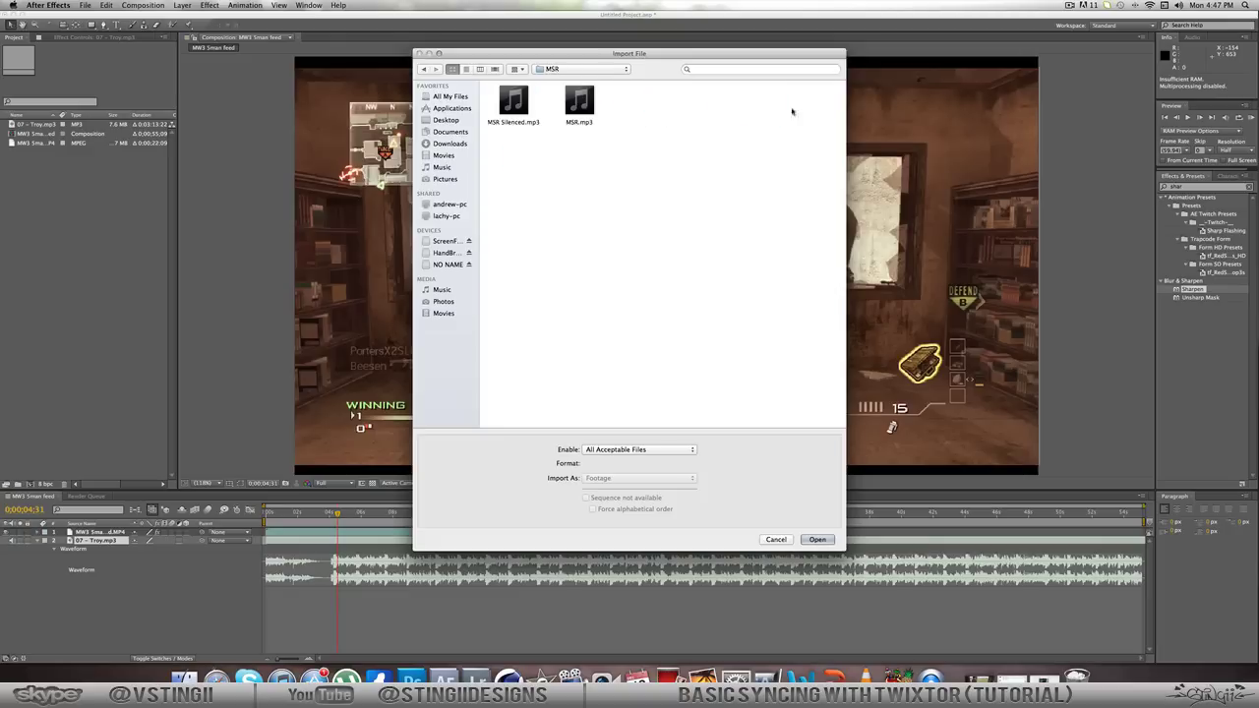
click(580, 102)
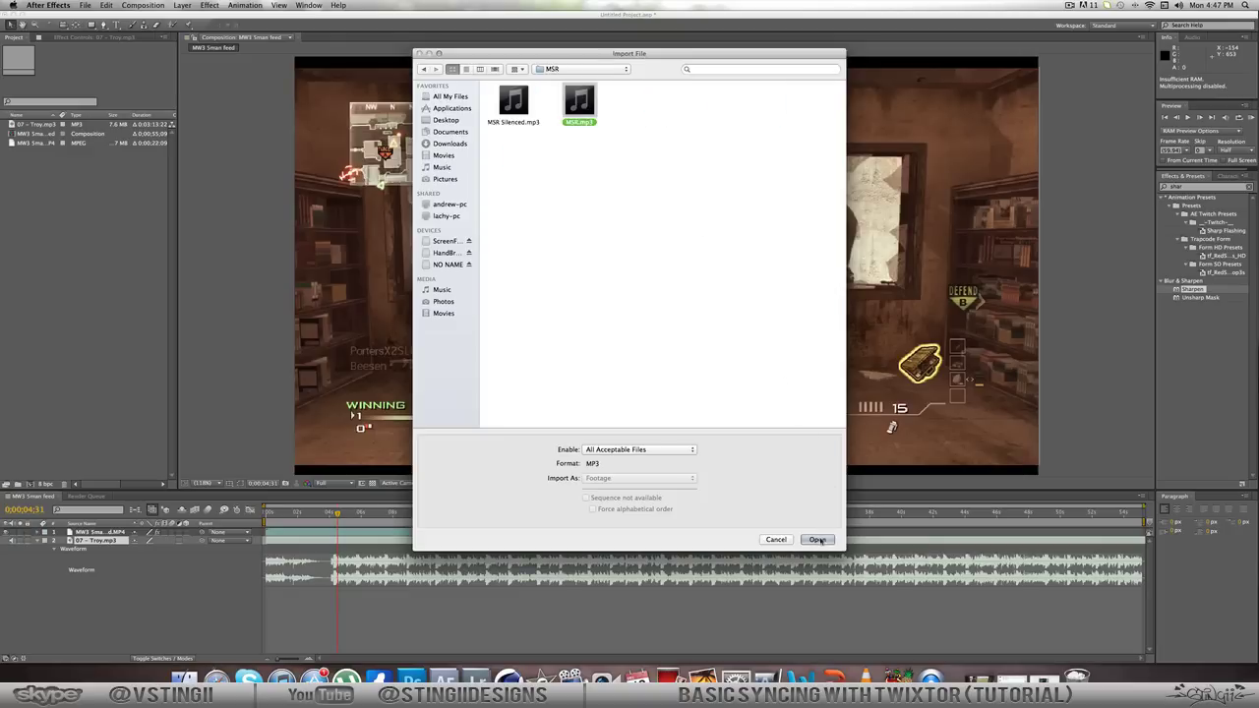
click(817, 539)
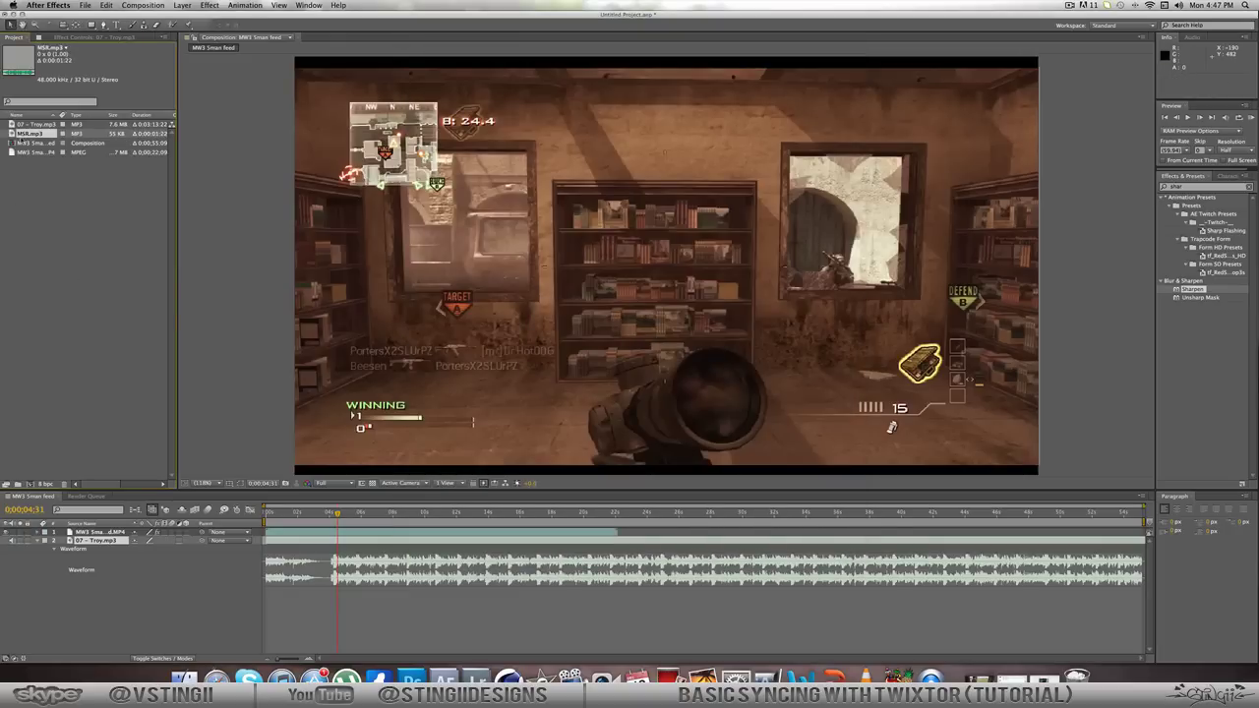
Step: Apply the Twixtor Pro effect to the gameplay clip and move it above Mojo and Sharpen in the effect order
click(111, 531)
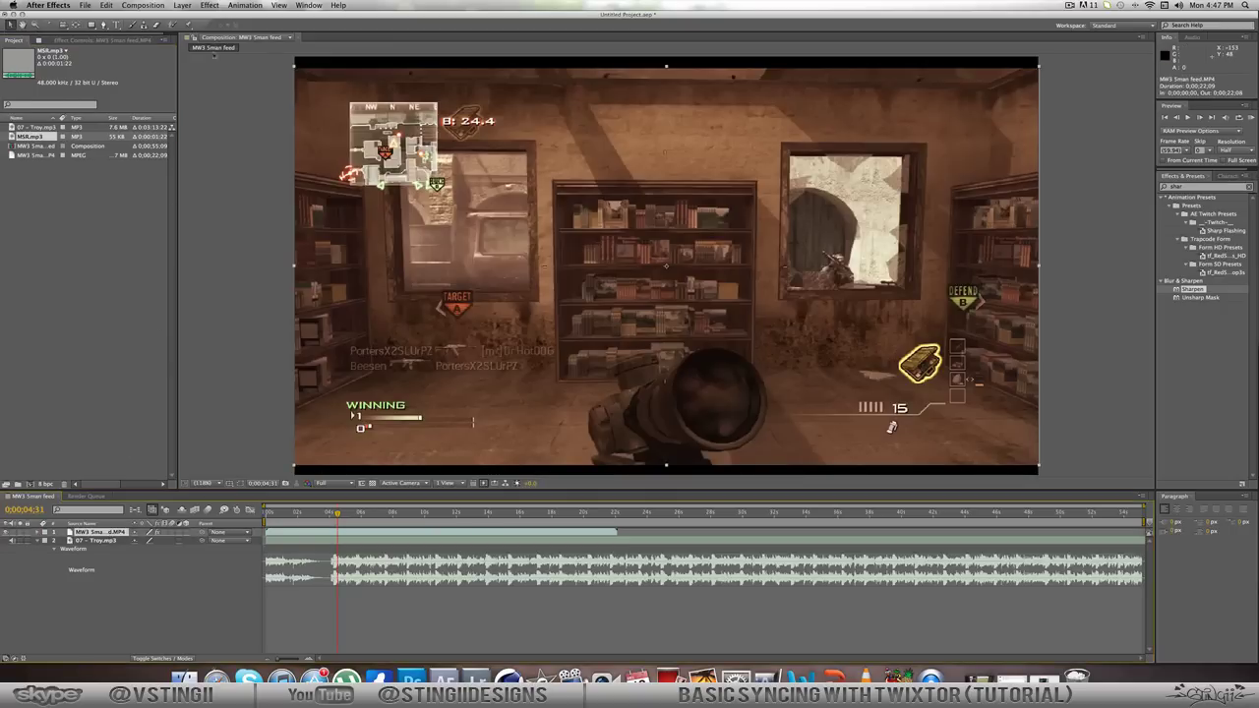
click(210, 5)
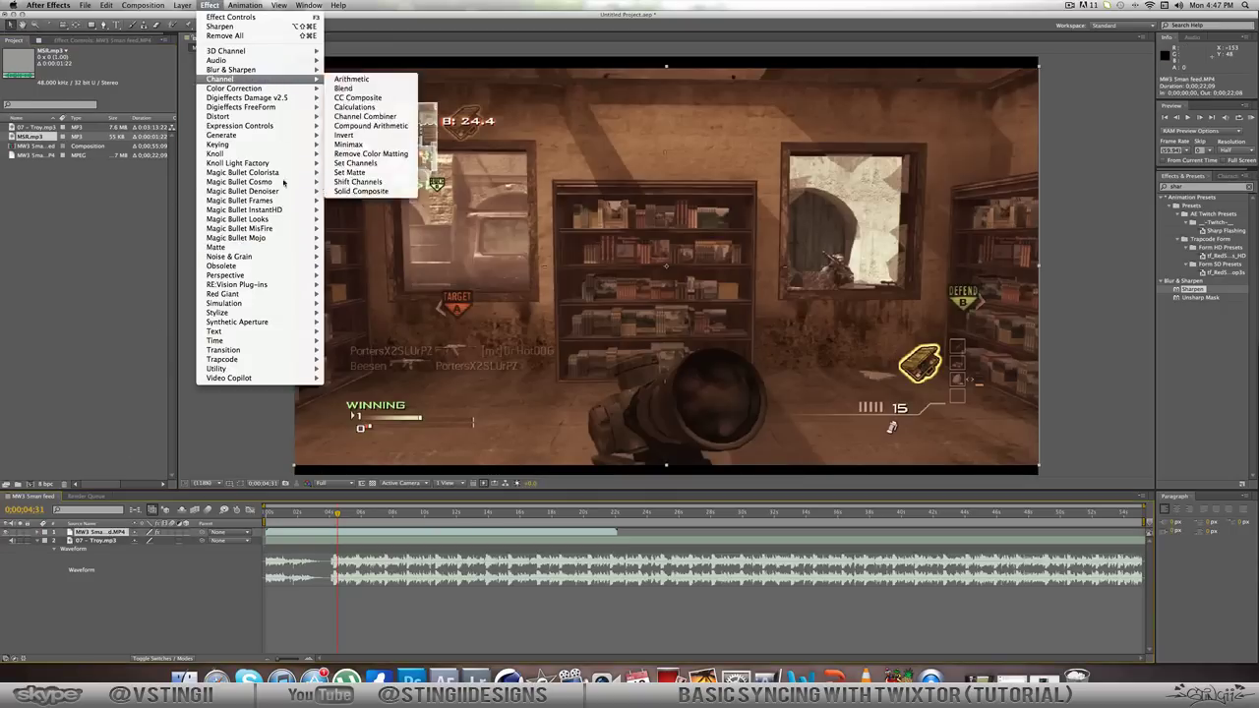
mouse_move(260, 286)
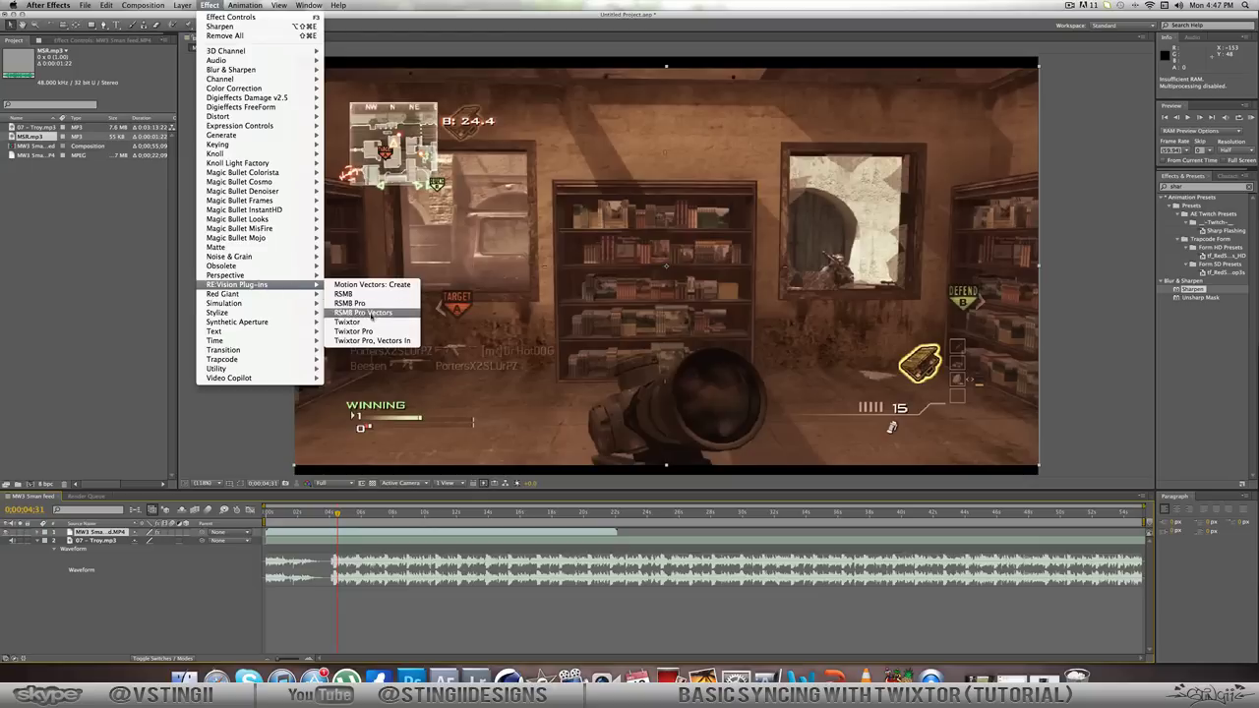
click(356, 331)
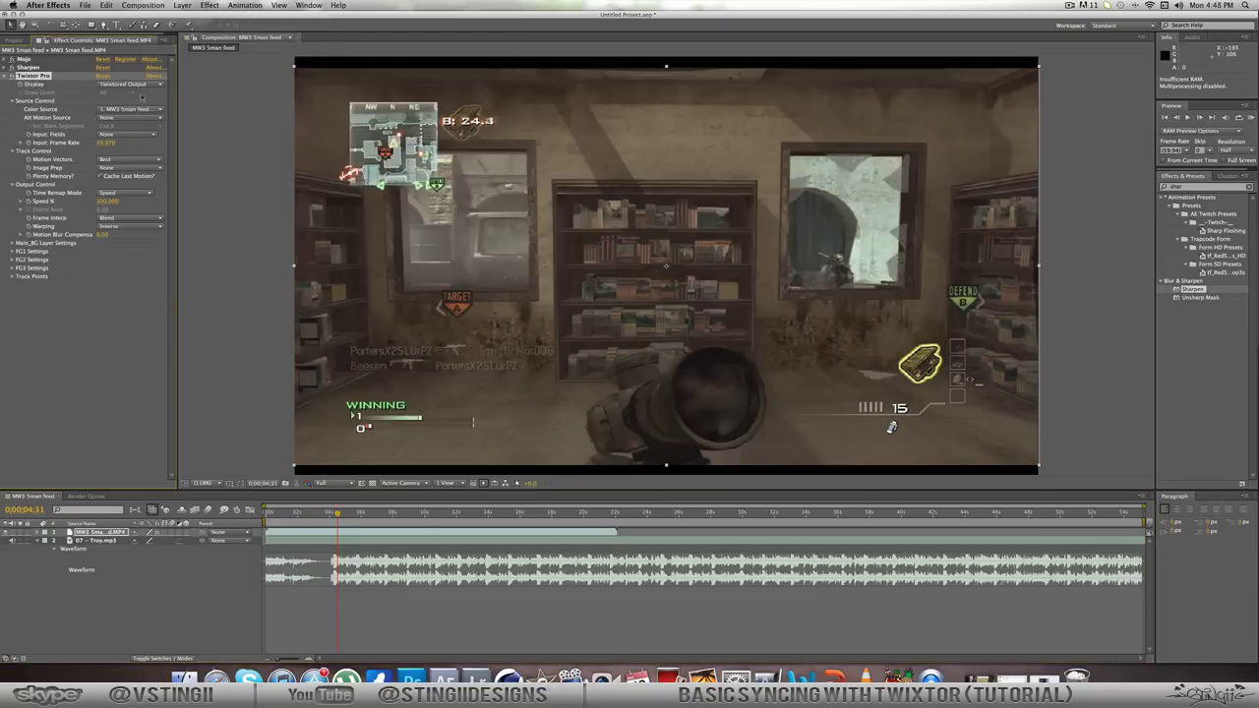
click(10, 75)
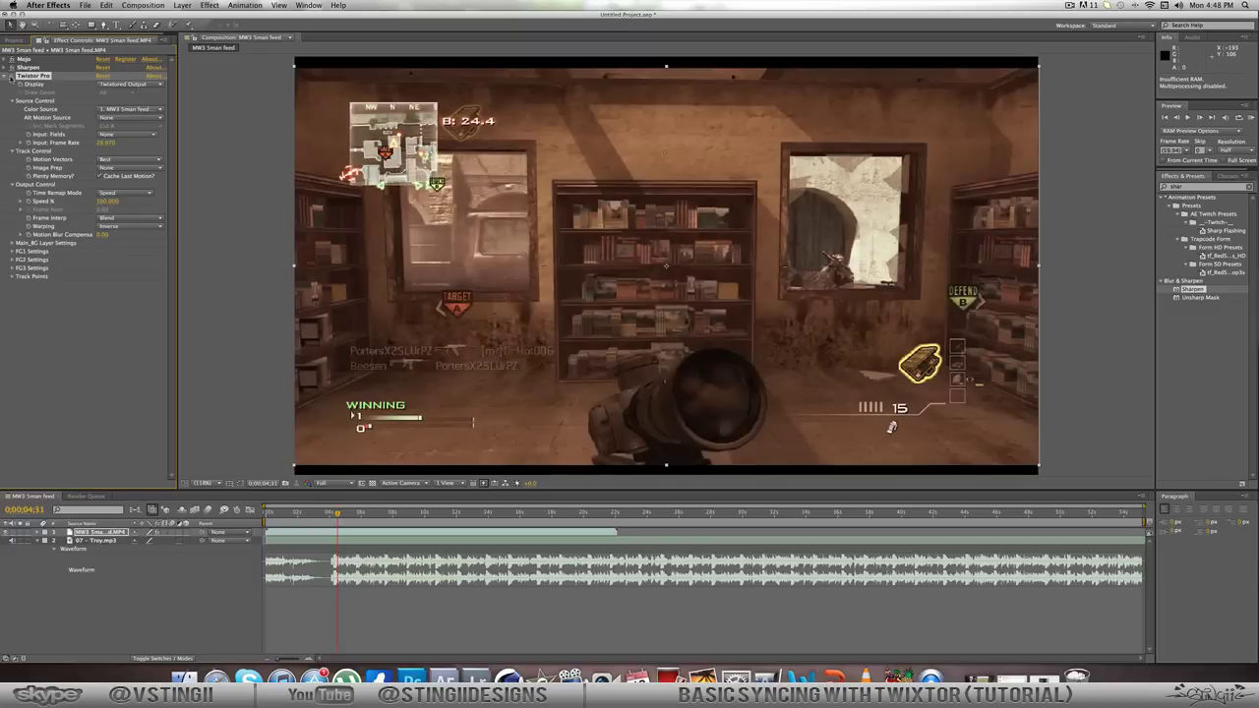
click(10, 76)
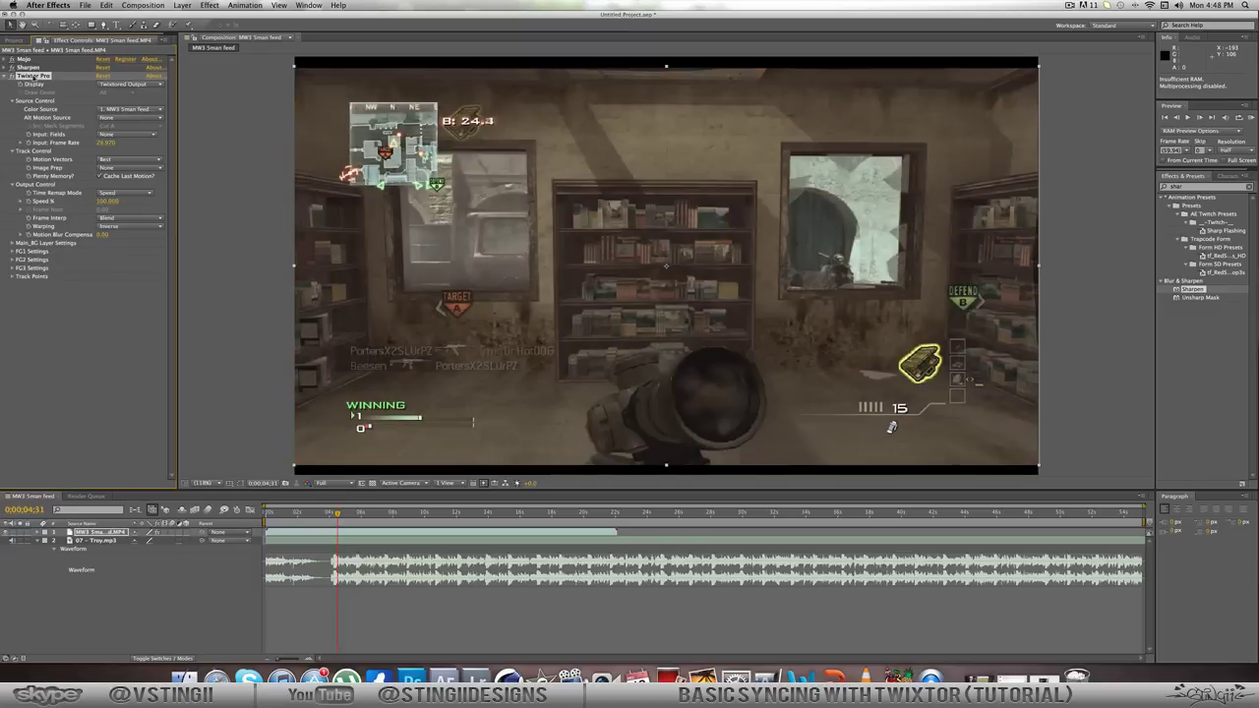
drag(32, 76, 32, 60)
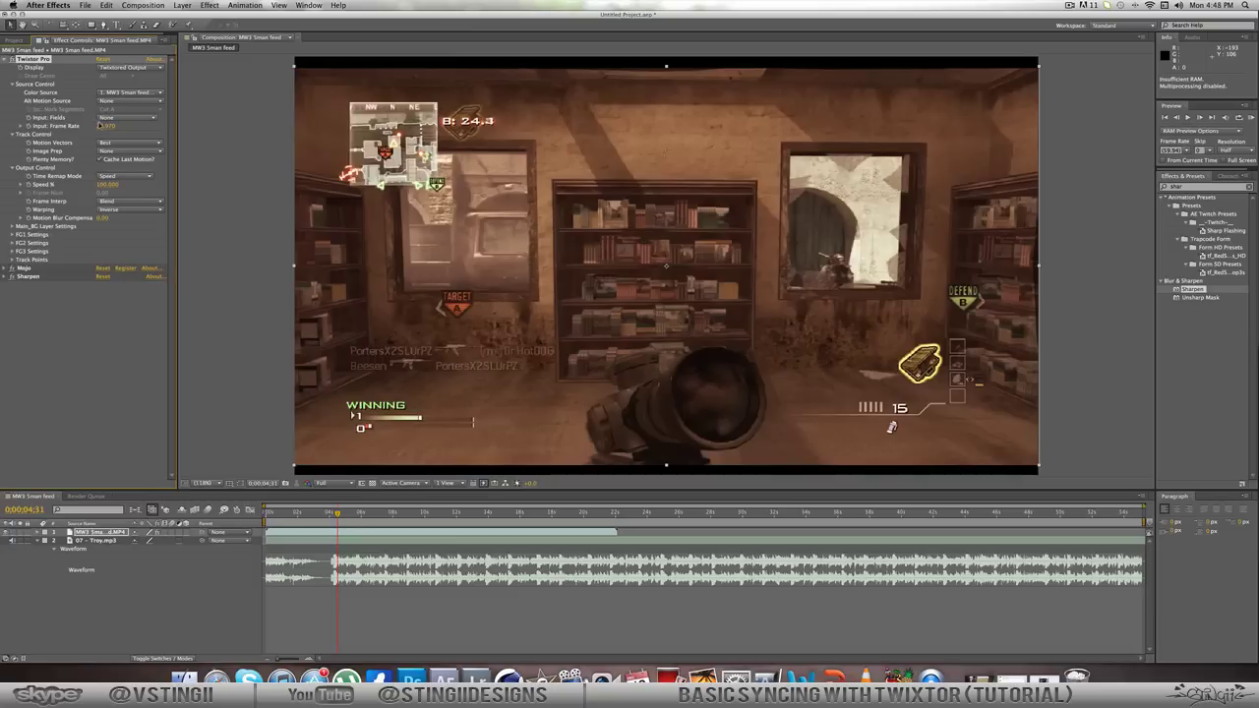
Step: Set Twixtor Pro's Input: Frame Rate to 59.940
click(105, 126)
text(6)
key(Return)
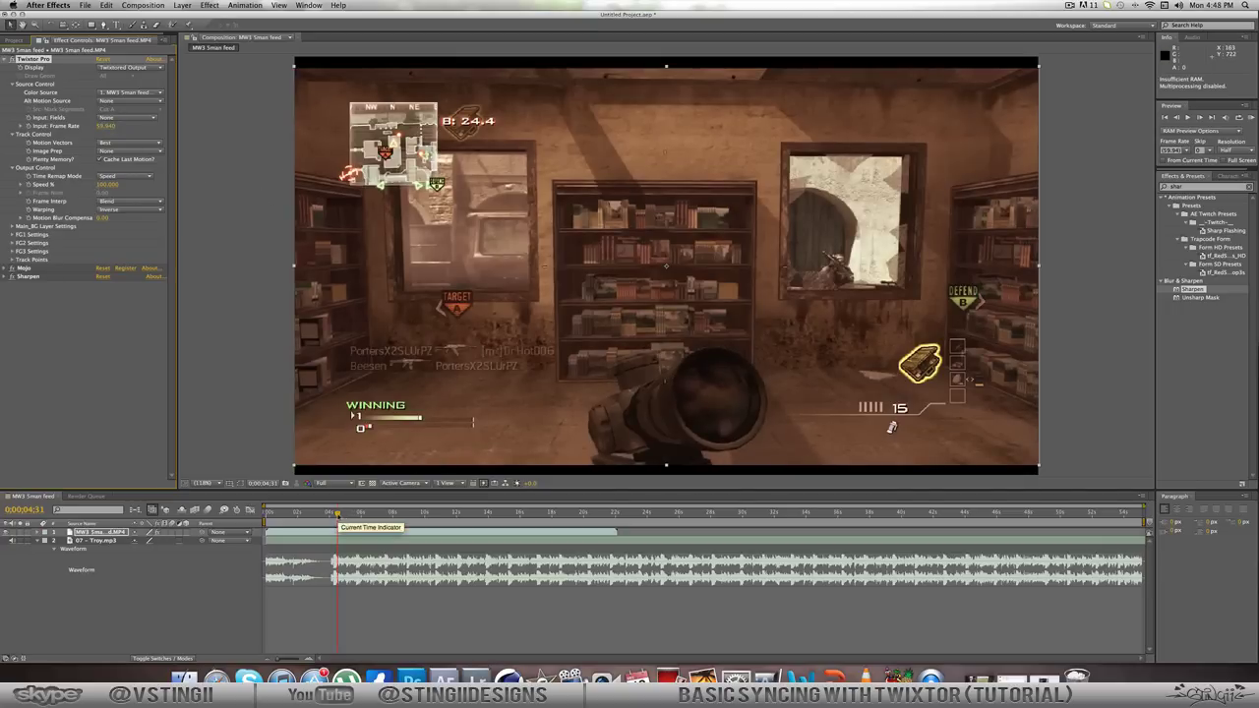
Step: Add a Twixtor Speed % keyframe at 0;00;05;06 and reveal the clip's keyframed properties in the timeline
click(334, 512)
drag(334, 514, 346, 515)
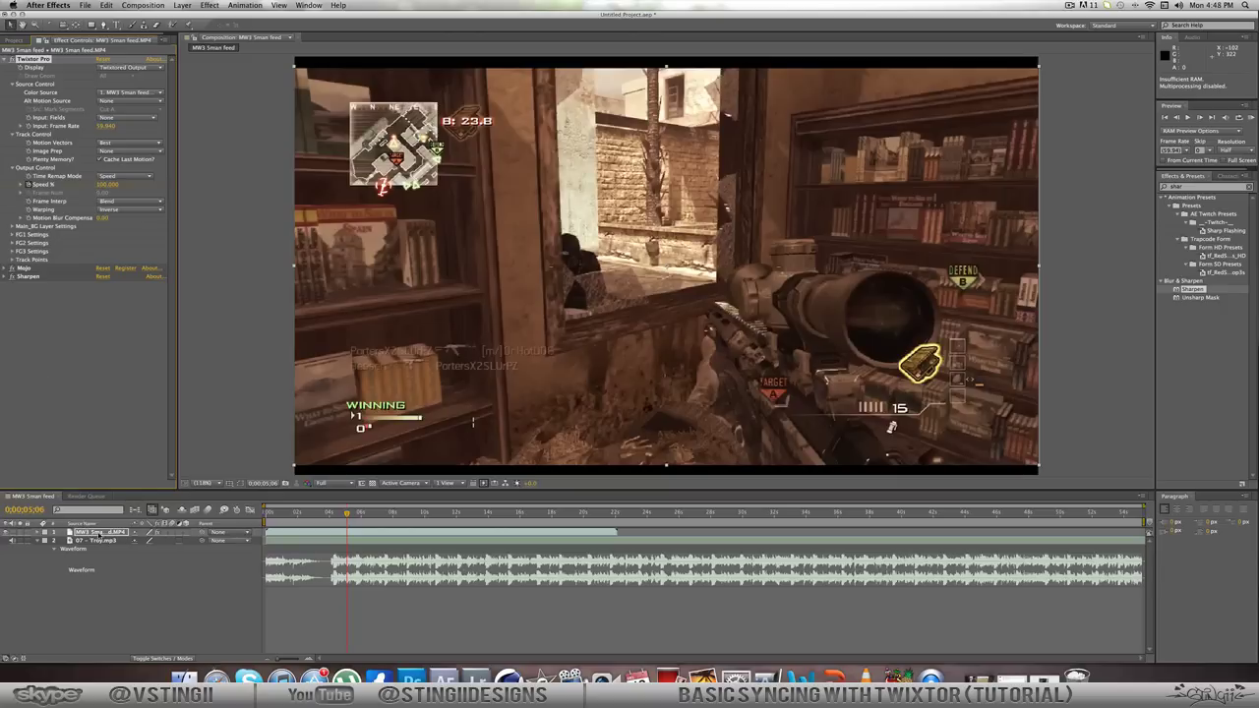
click(97, 533)
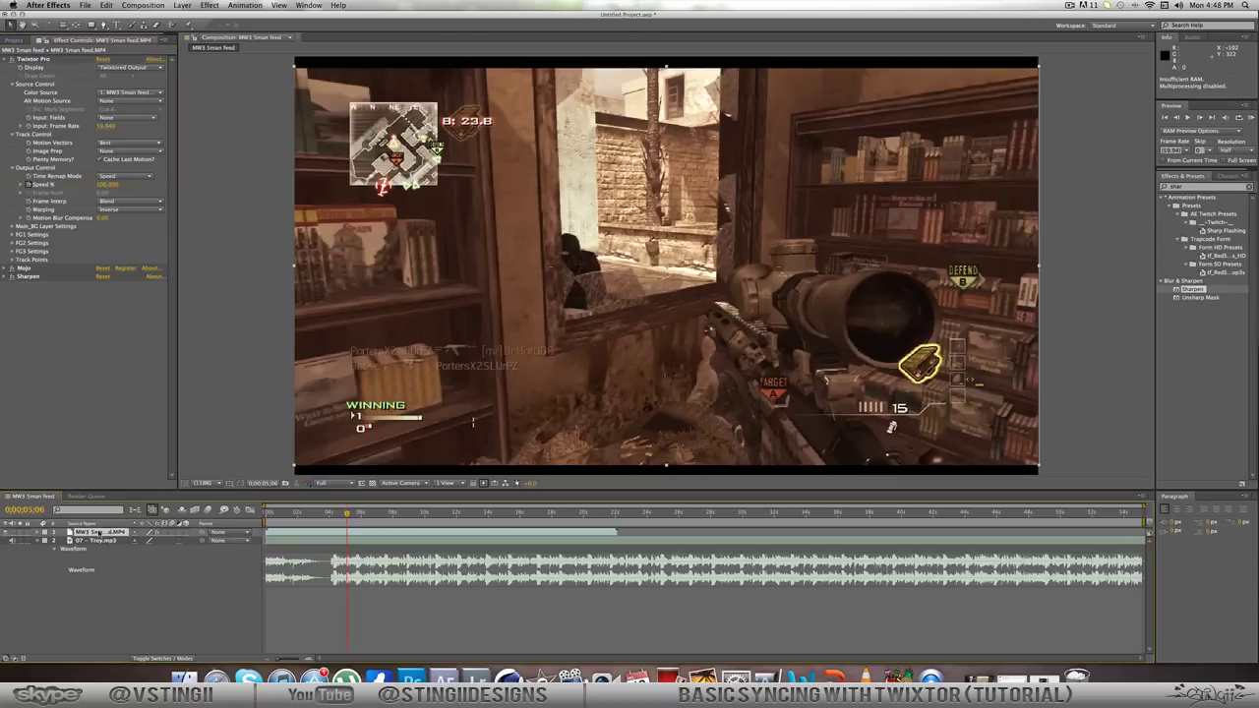
key(u)
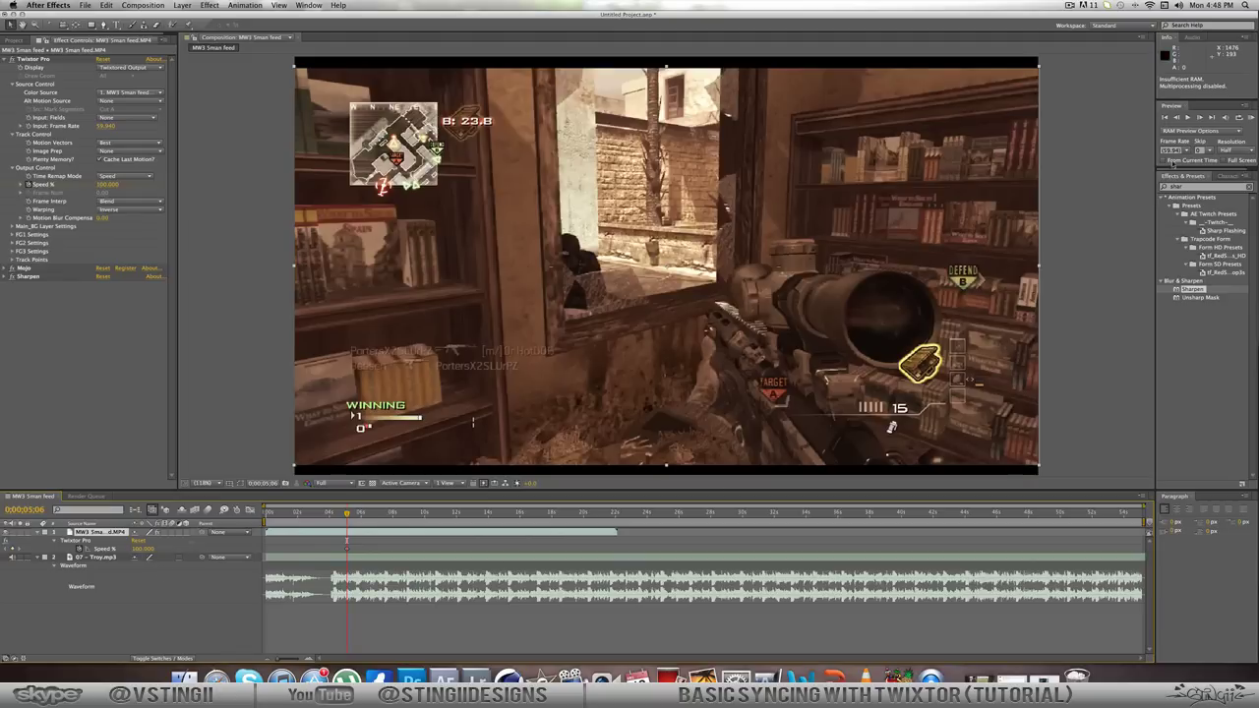
Step: Go to 0;00;05;08 and lower the Twixtor Speed % to a single-digit slow-motion value
click(1199, 117)
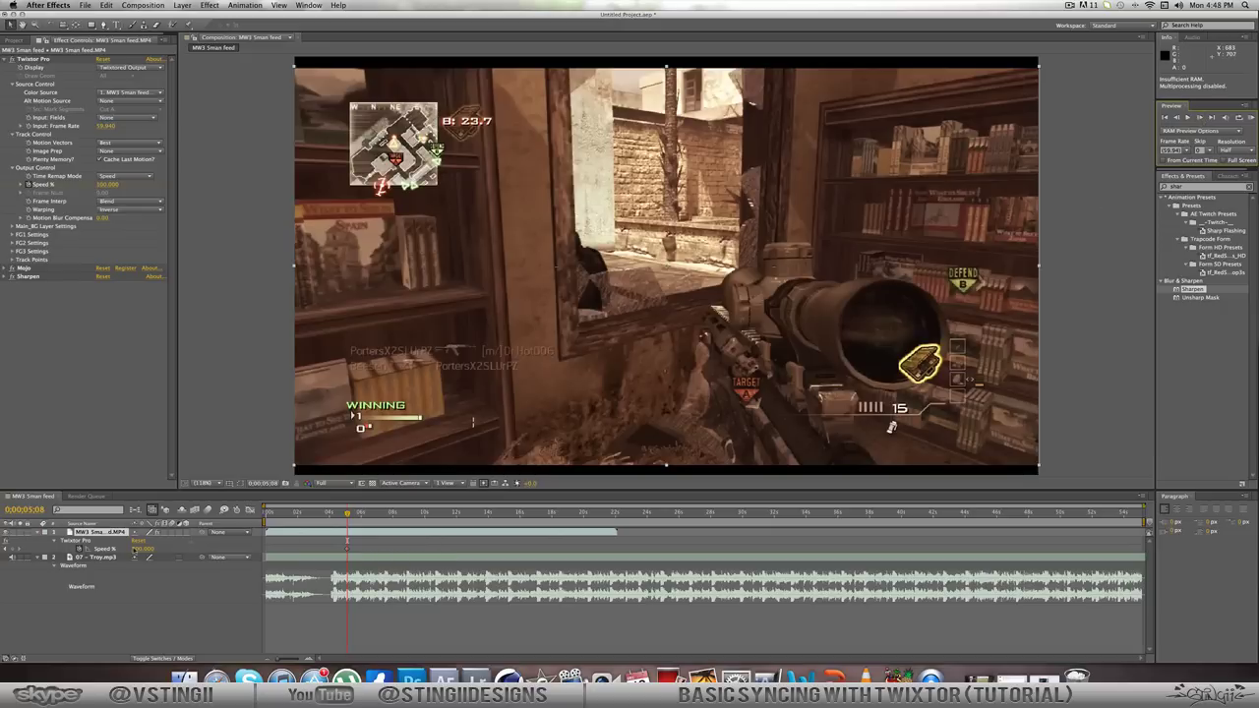
click(140, 549)
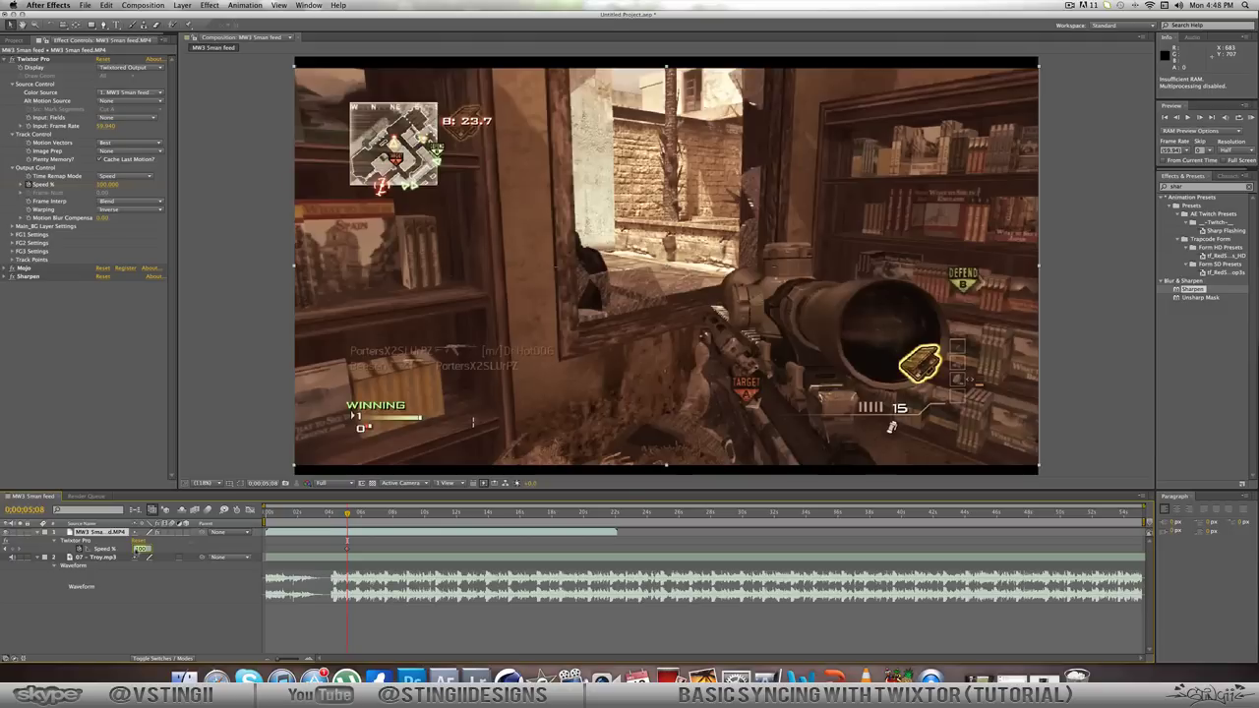
key(BackSpace)
text(0)
key(Return)
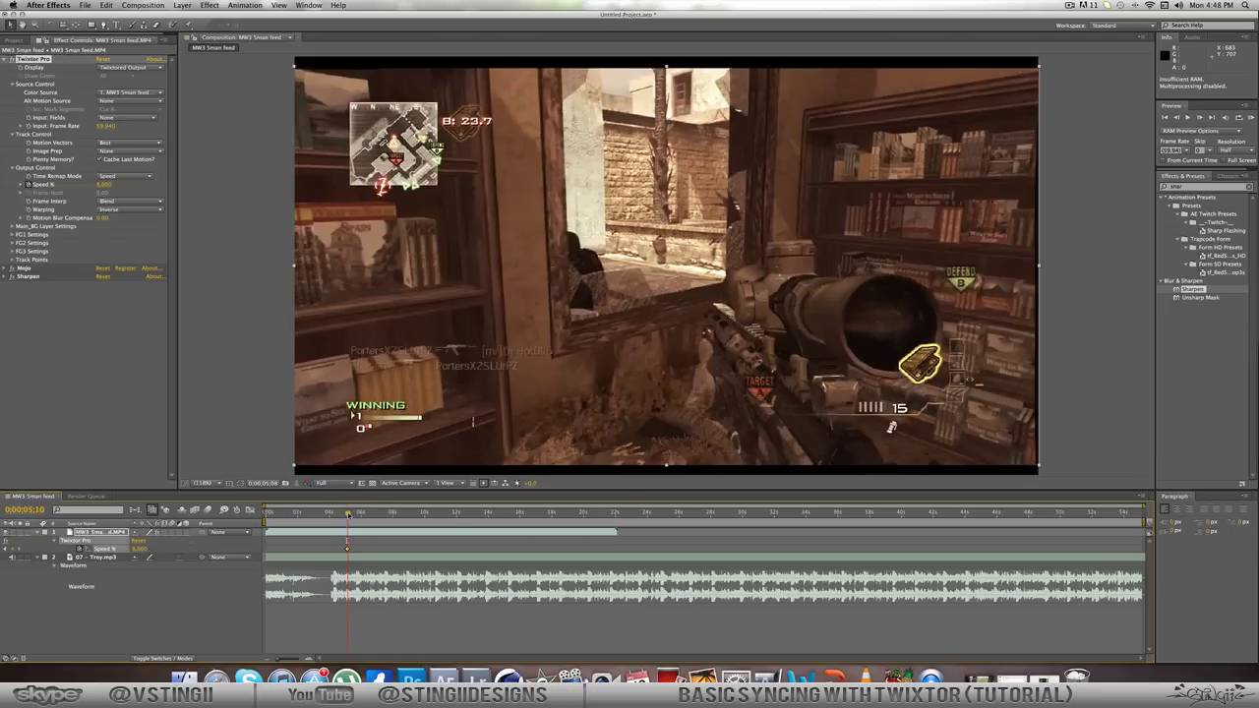
Step: Add a keyframe holding the slow Speed % at 0;00;07;16, and set Speed % to 100 at 0;00;07;17
drag(348, 515, 358, 515)
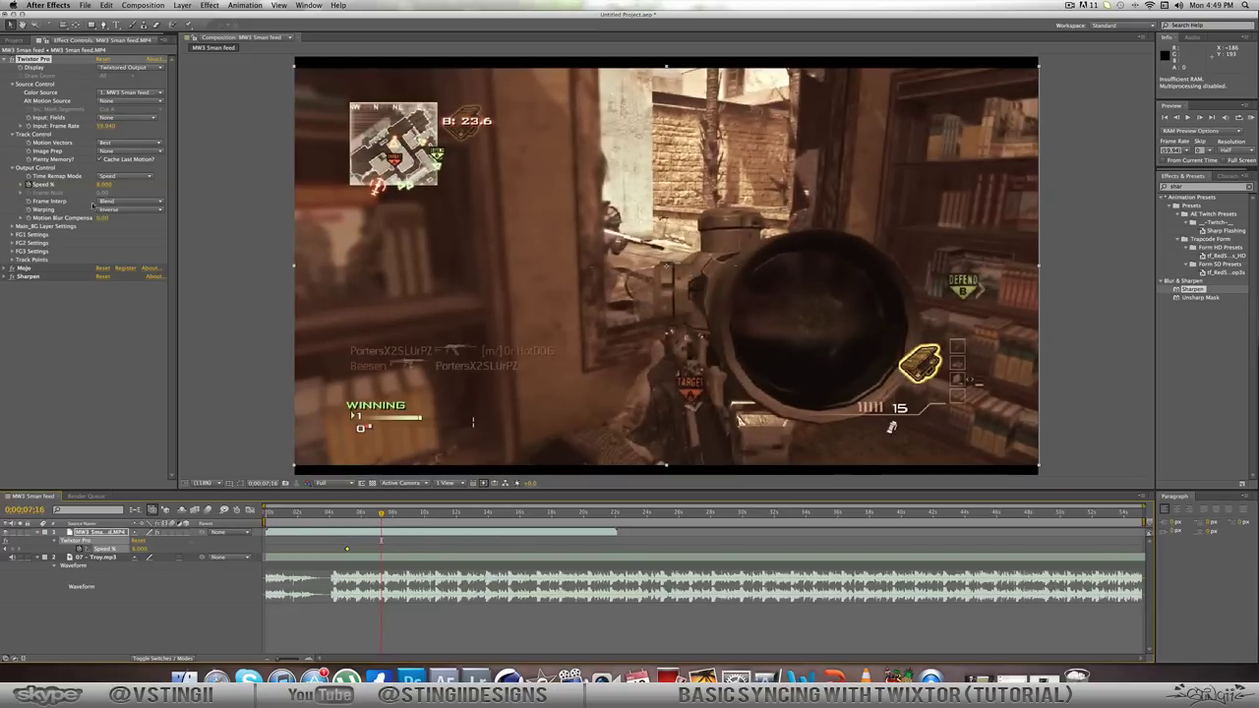
click(12, 550)
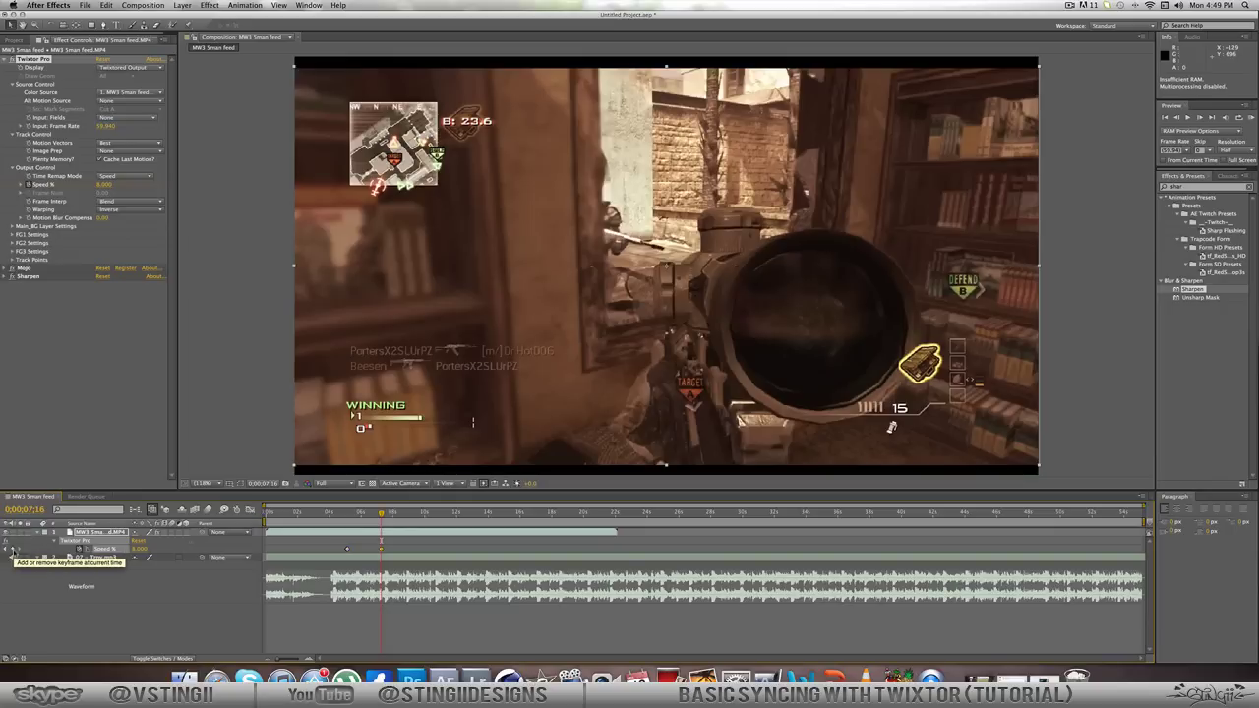
click(1199, 118)
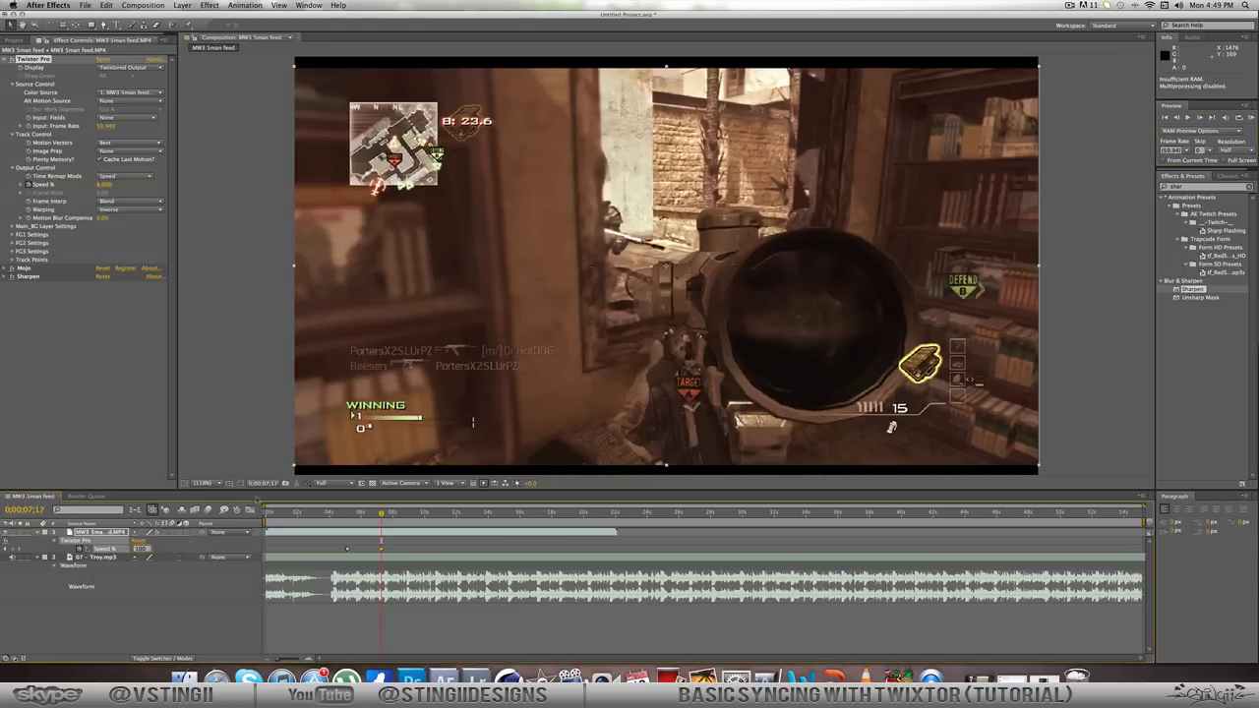
key(Return)
Step: Preview the slowed section from 0;00;05;49 through 0;00;07;24 and examine its keyframes against the song's waveform
drag(381, 515, 359, 514)
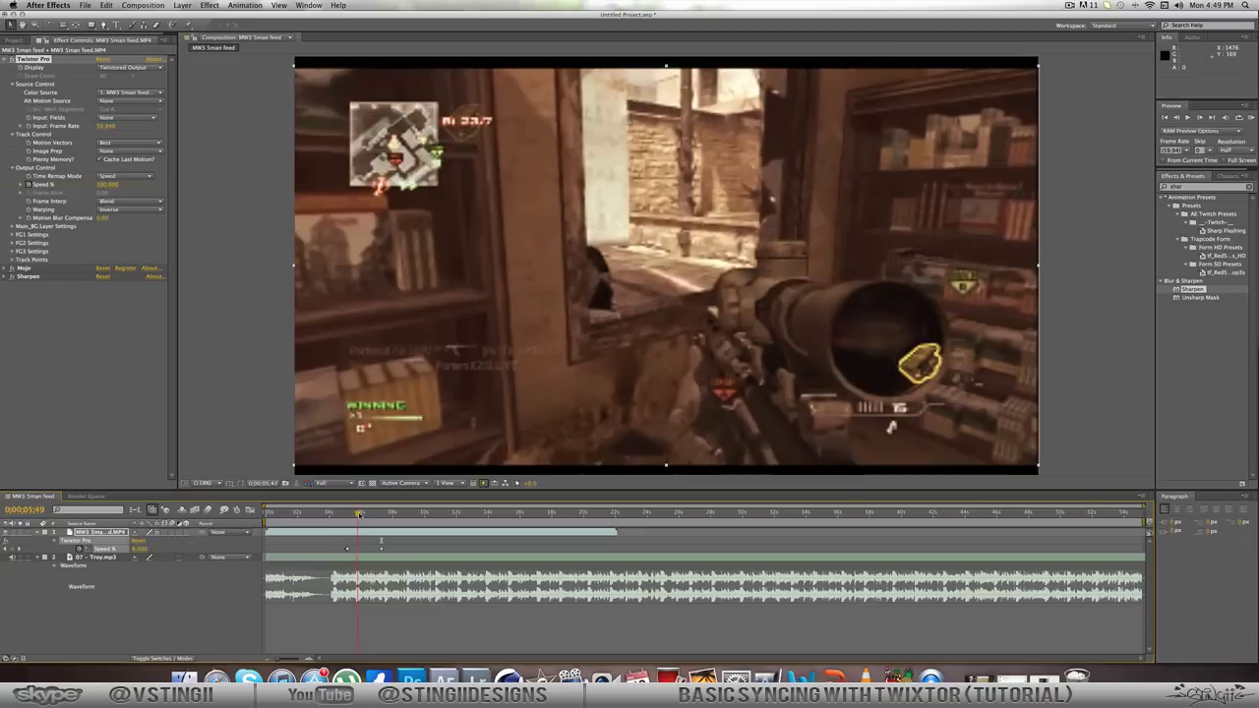
key(space)
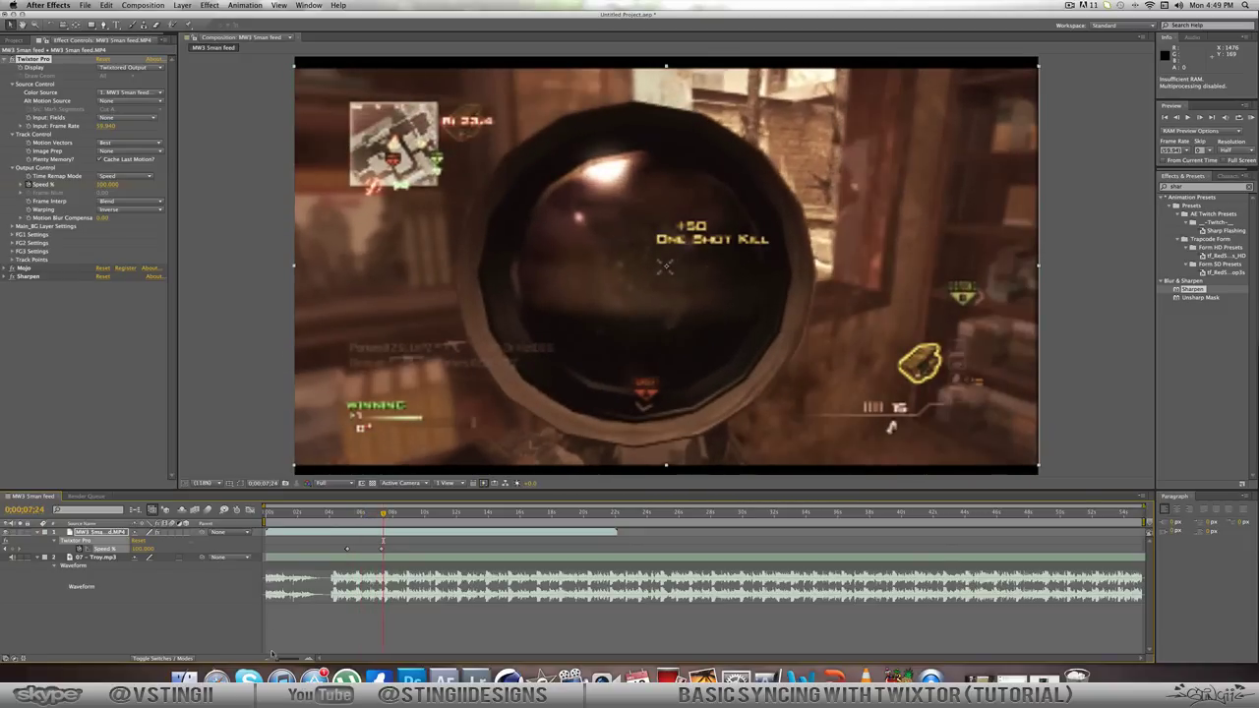
drag(277, 658, 304, 652)
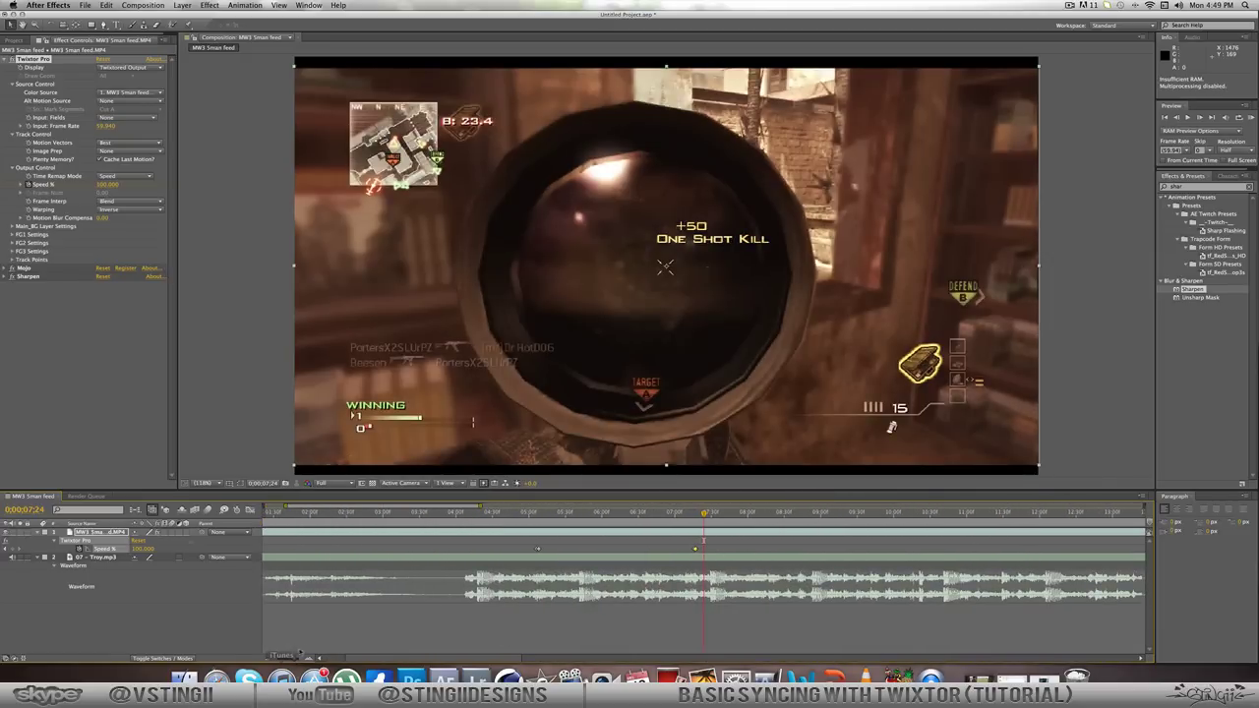
drag(295, 658, 284, 658)
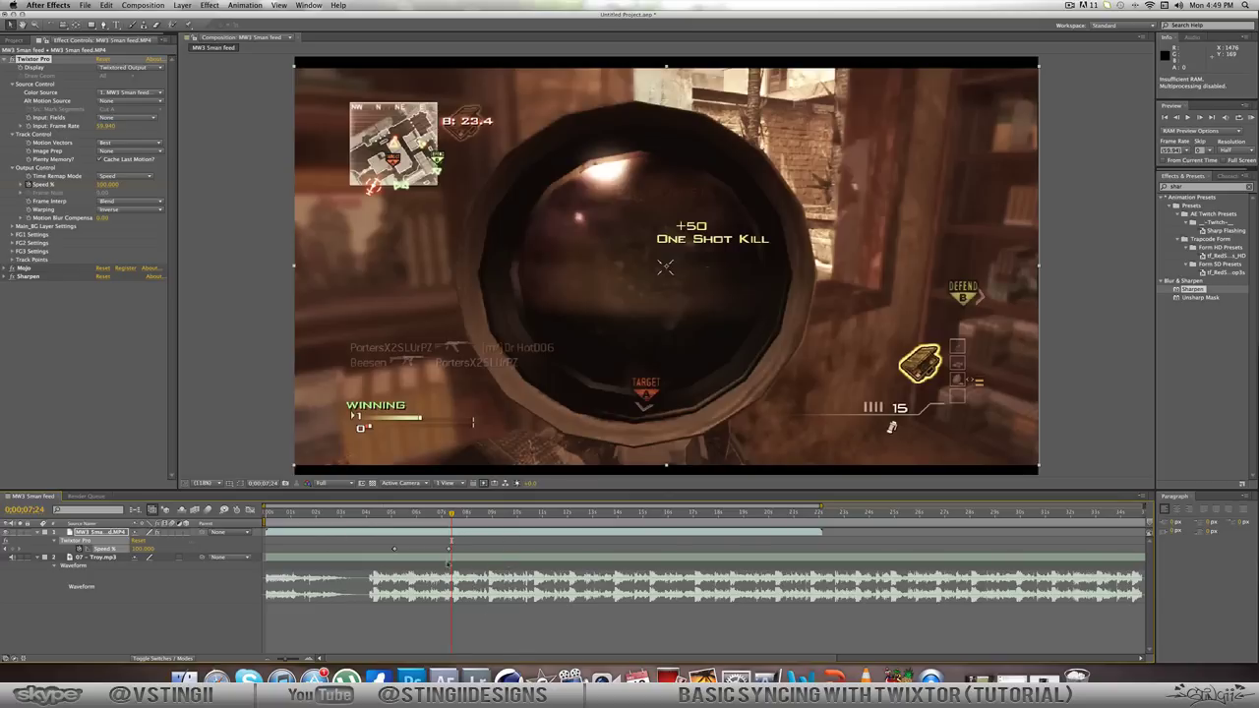
Step: Move the two Speed % keyframes that end the first slow section to about 0;00;07;26, near the song's beat
drag(284, 659, 294, 660)
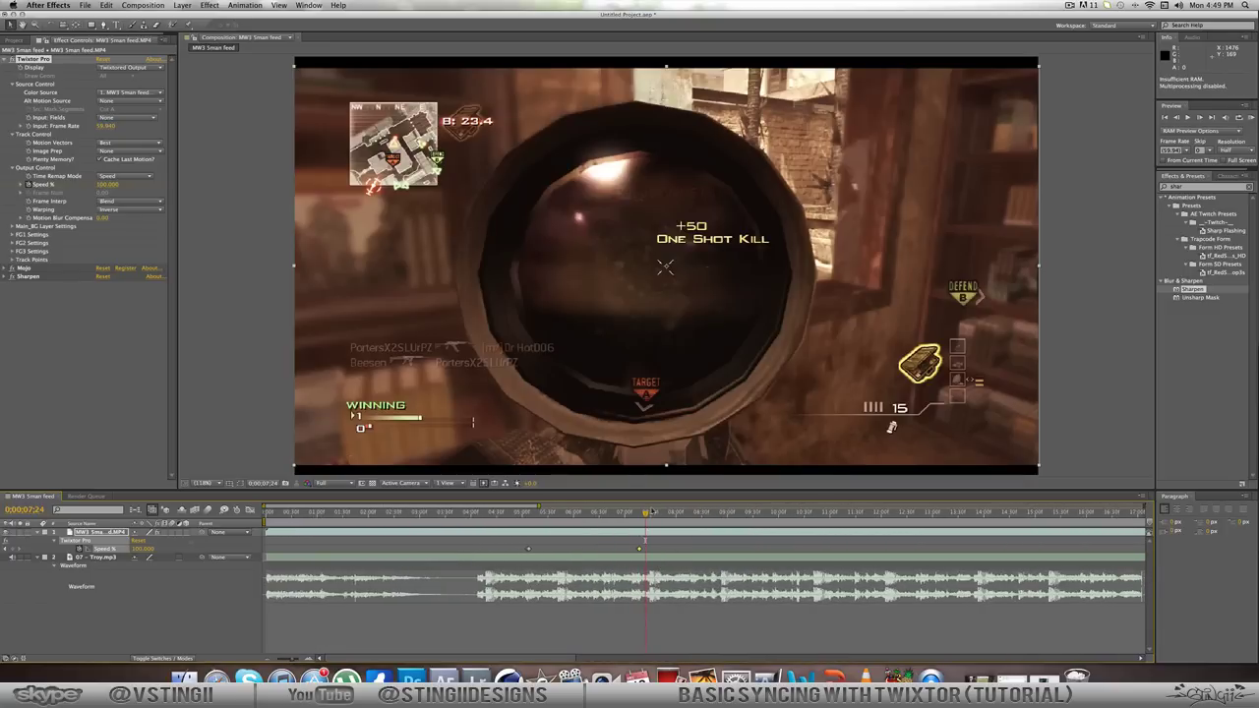
drag(645, 515, 642, 515)
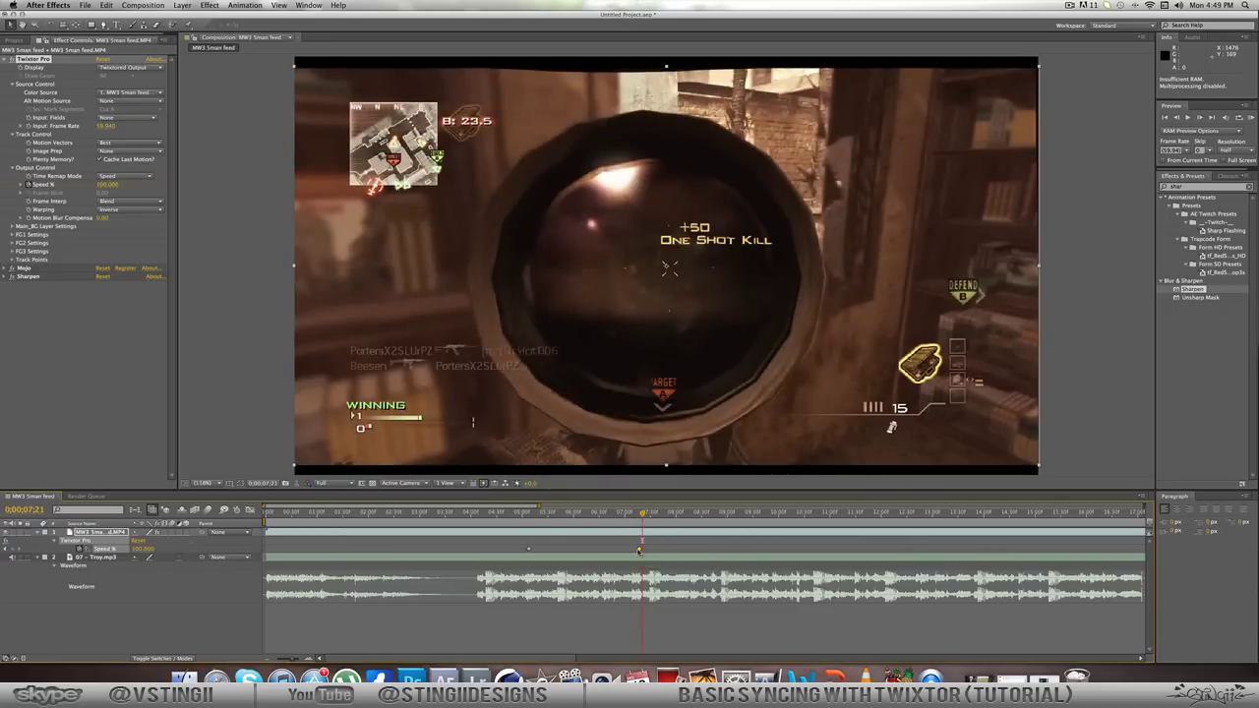
mouse_move(637, 551)
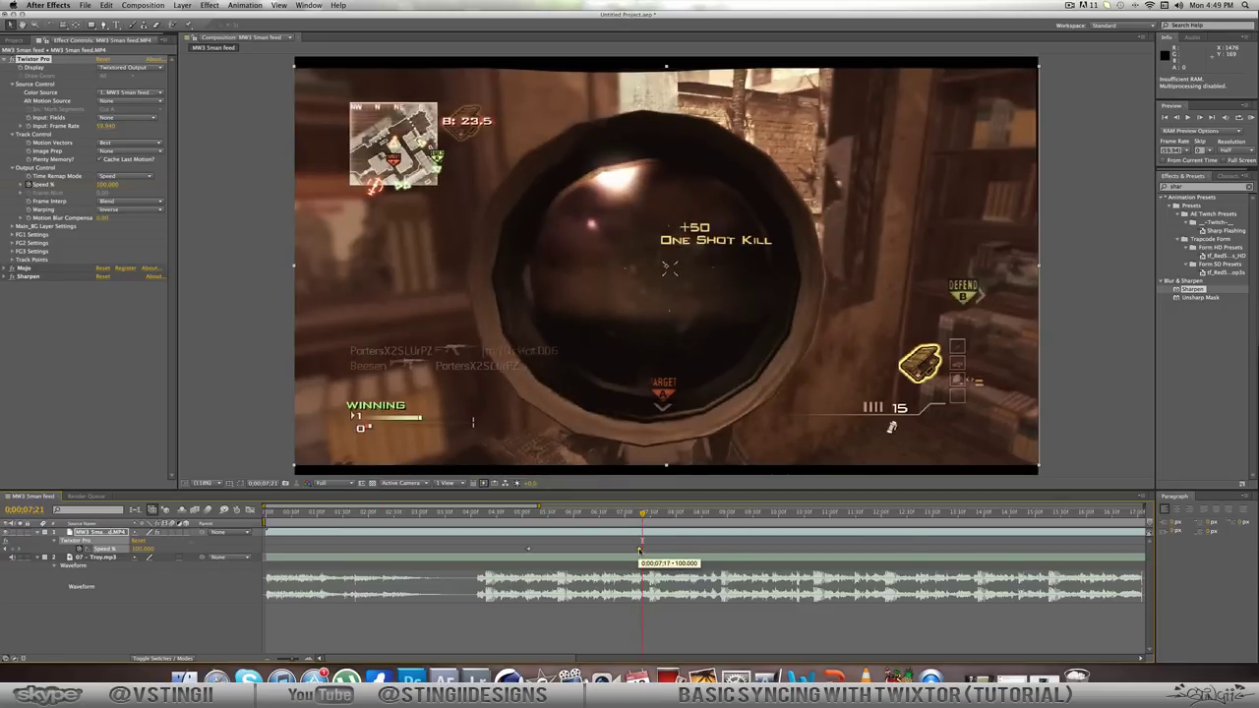
drag(642, 512, 649, 513)
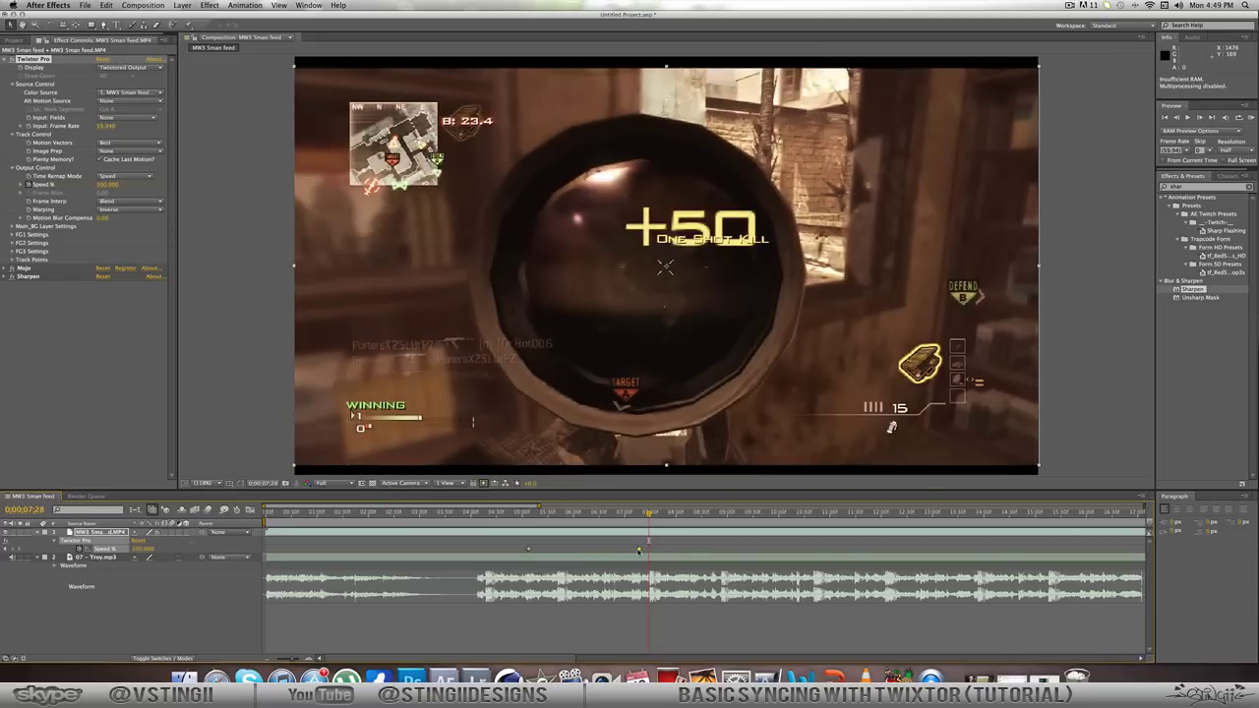
mouse_move(638, 551)
mouse_down()
mouse_move(615, 550)
mouse_move(648, 548)
mouse_up()
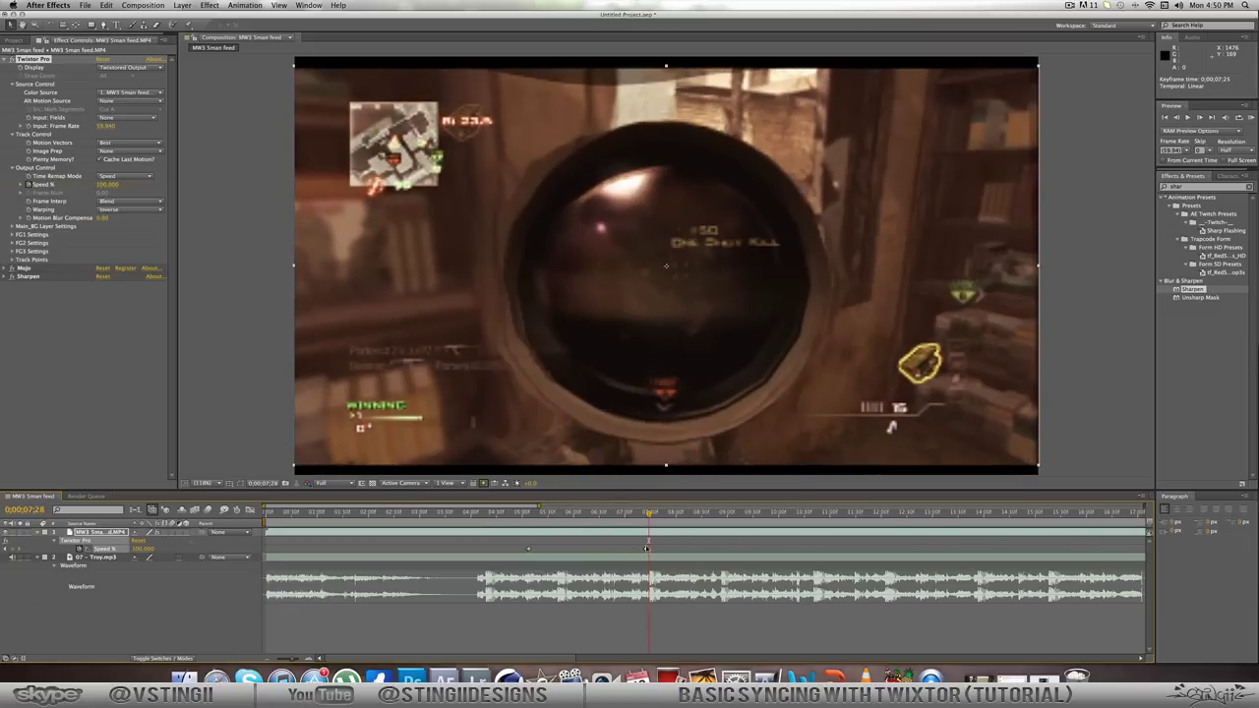
mouse_move(646, 548)
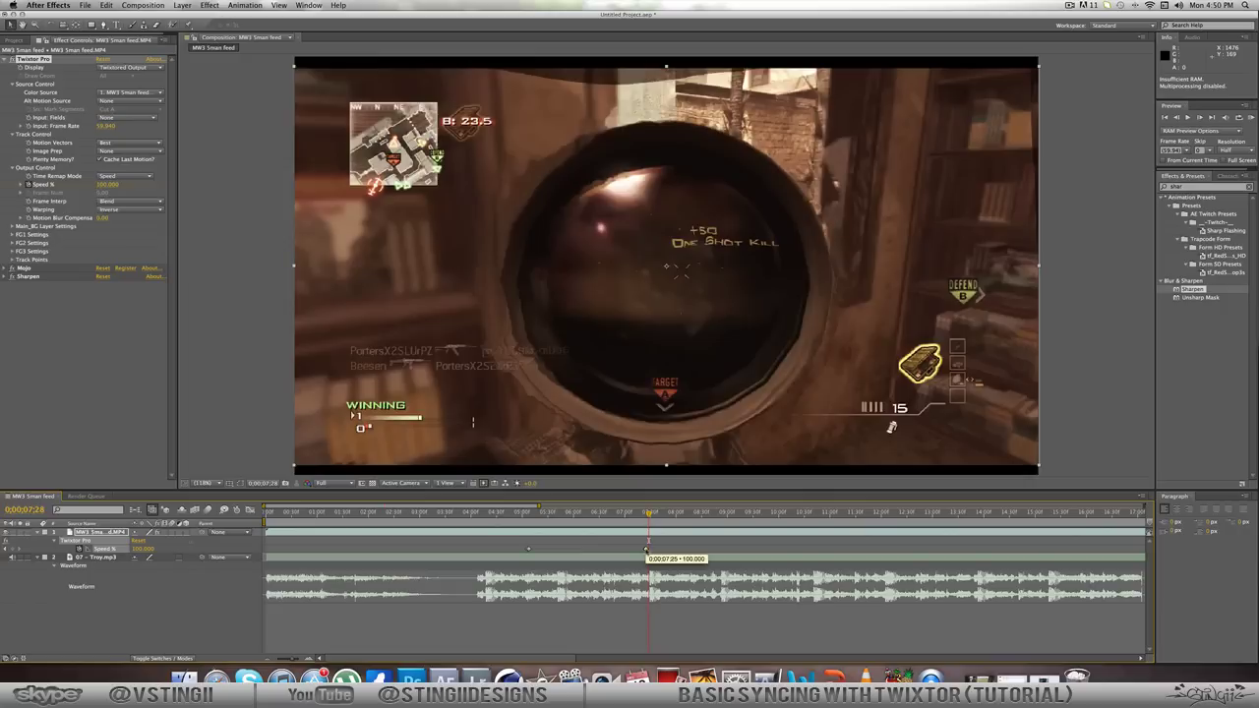
drag(647, 550, 645, 551)
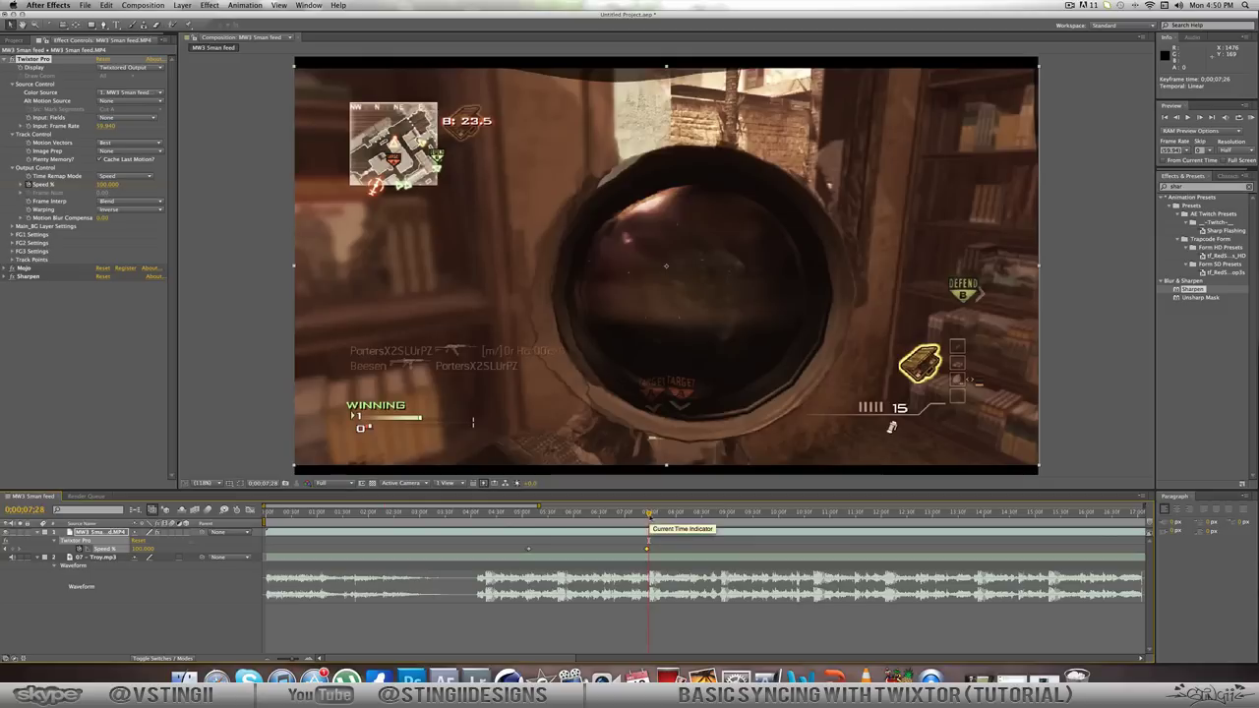
Step: Add the MSR.mp3 gun sound below the song layer and align its start to 0;00;07;29
click(614, 515)
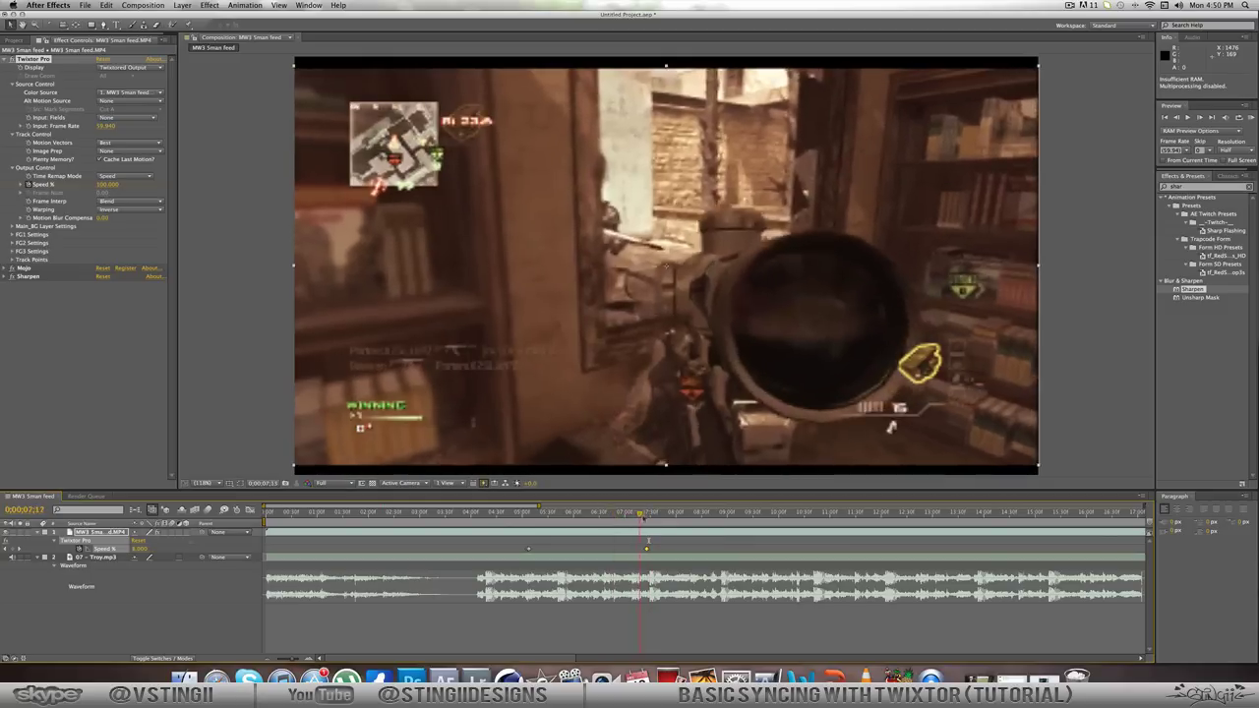
key(space)
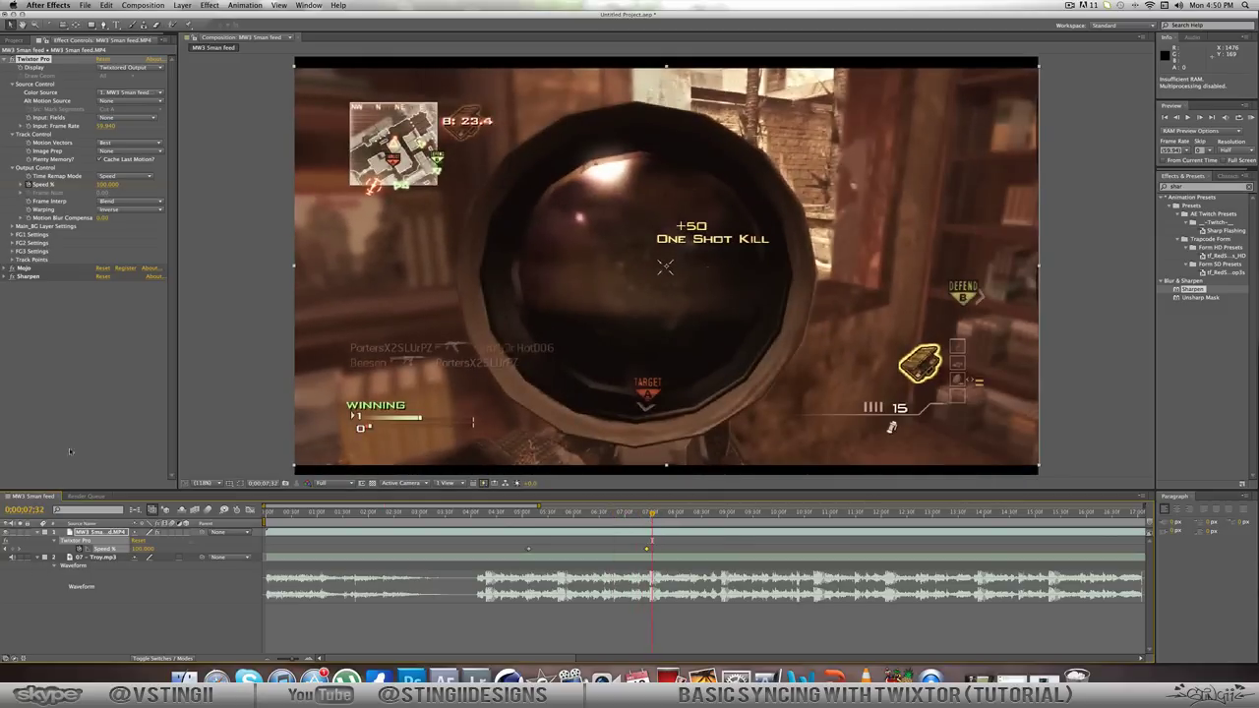
click(14, 40)
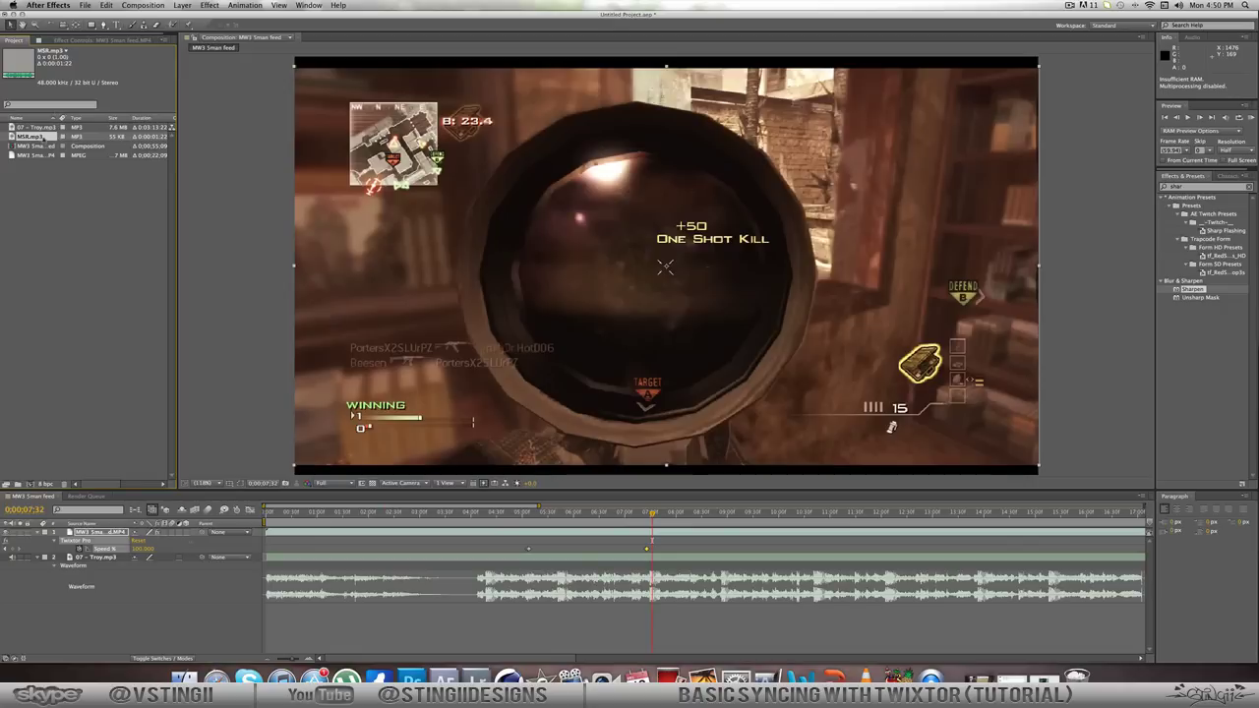
mouse_move(41, 138)
mouse_down()
mouse_move(259, 255)
mouse_move(437, 612)
mouse_move(719, 610)
mouse_up()
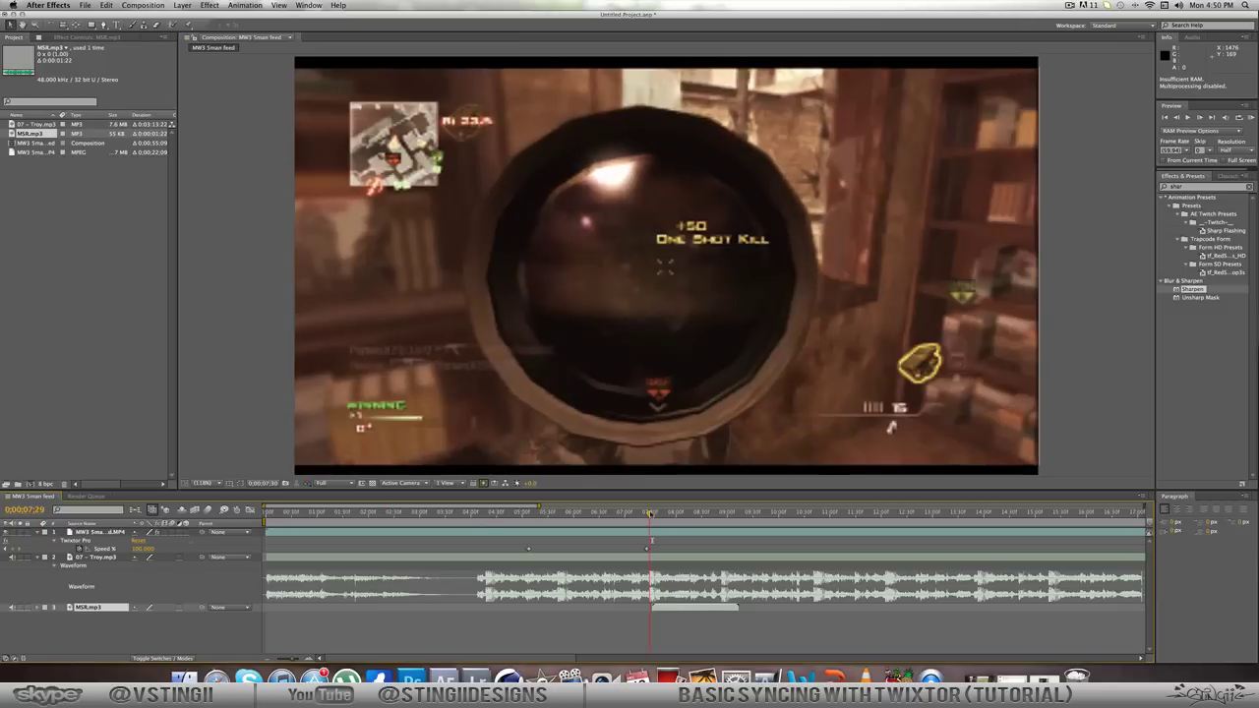
key(Page_Up)
key(Page_Up)
drag(677, 611, 675, 611)
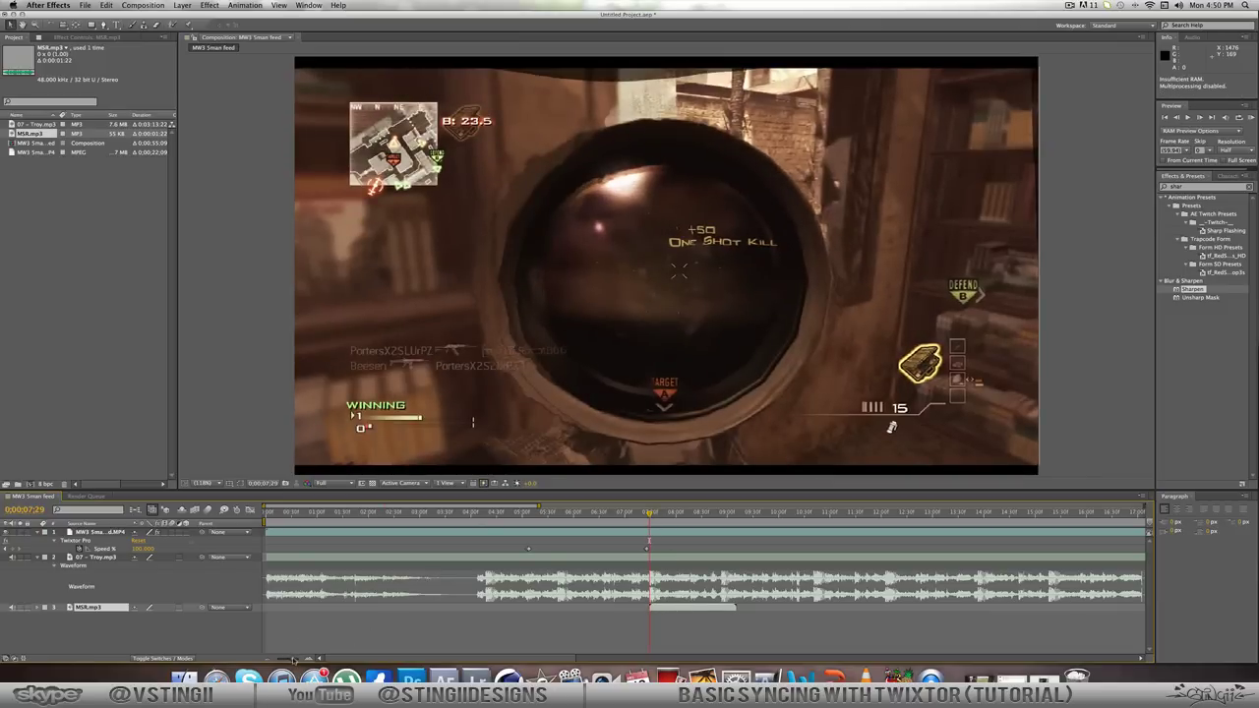
Step: Preview the clip up to the next beat and add a Twixtor Speed % keyframe at 0;00;08;51
drag(293, 660, 286, 657)
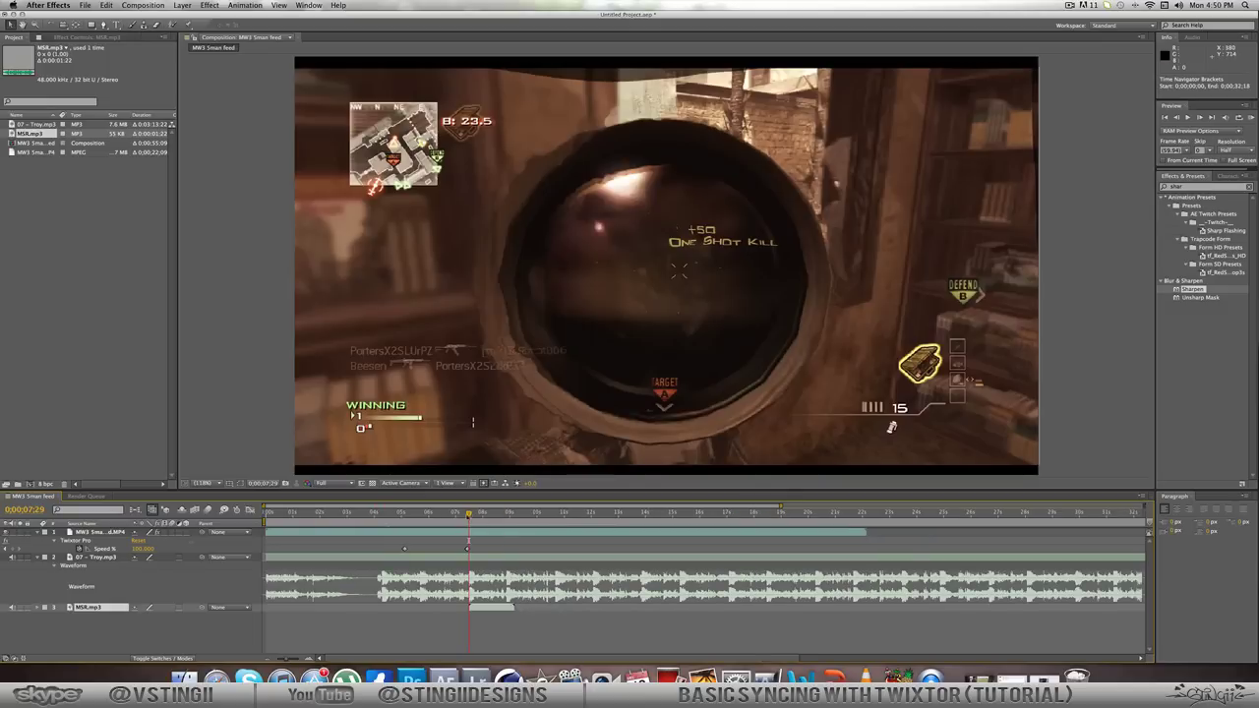
key(space)
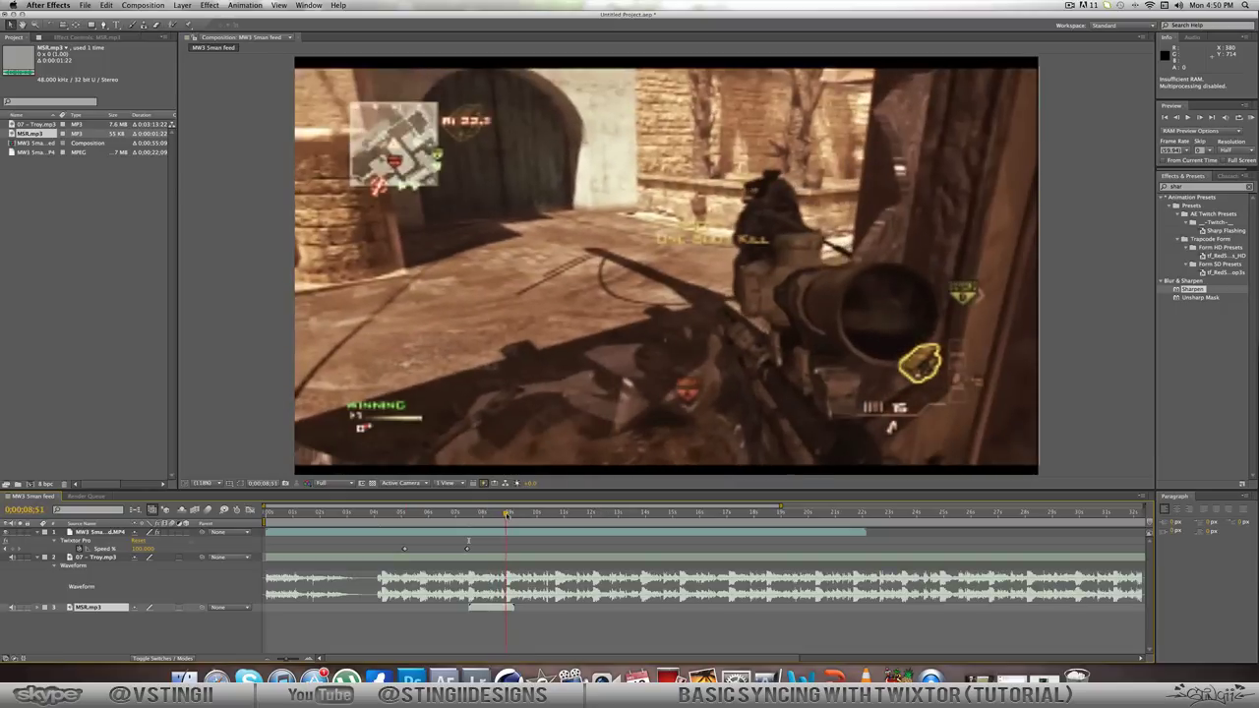
key(space)
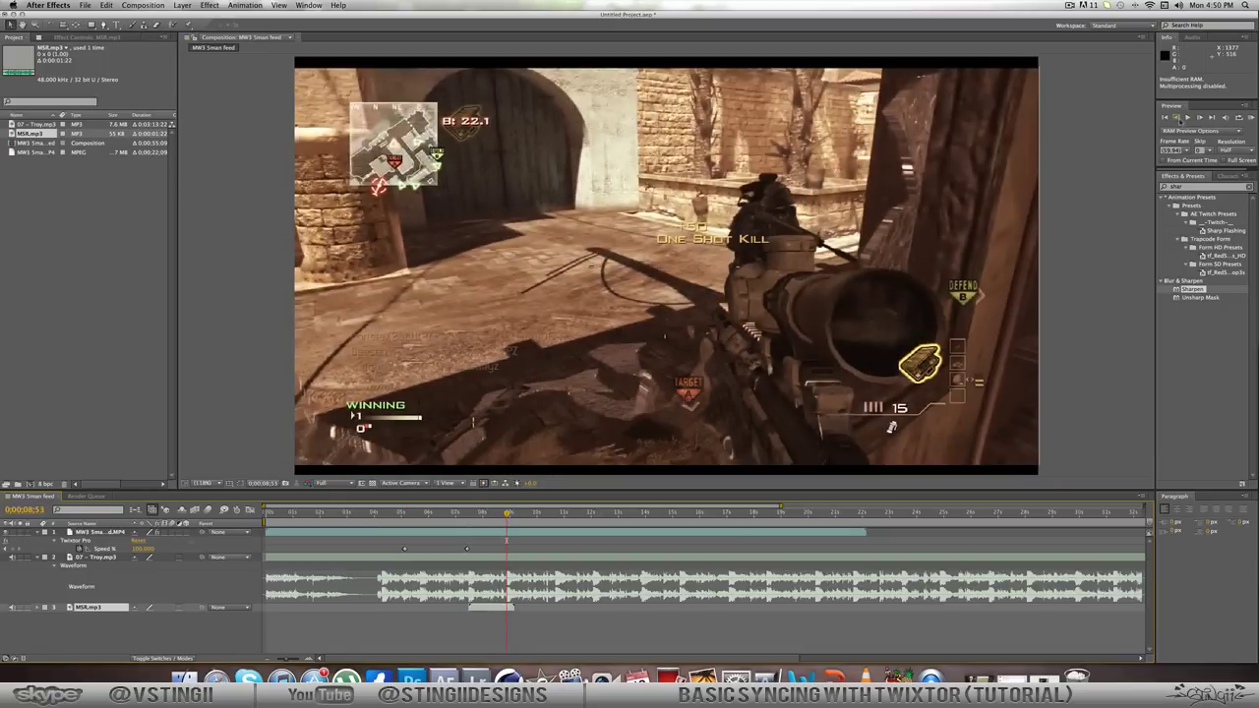
click(1178, 118)
click(1178, 118)
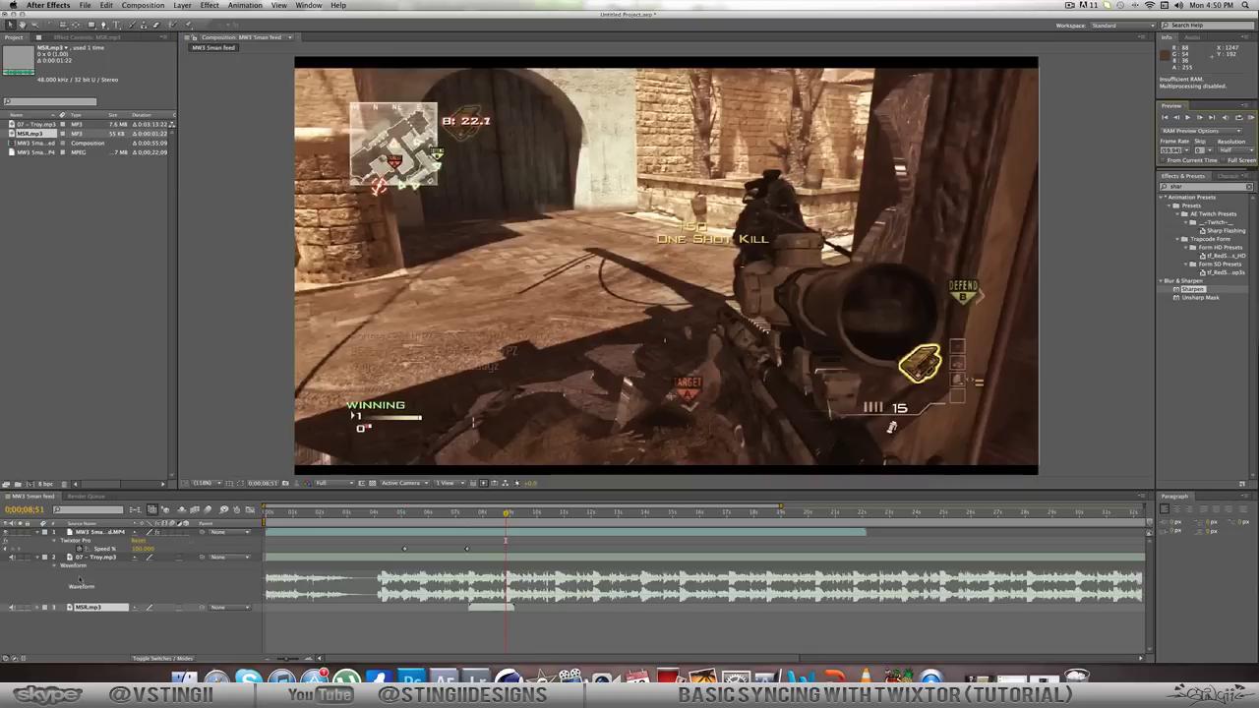
click(85, 532)
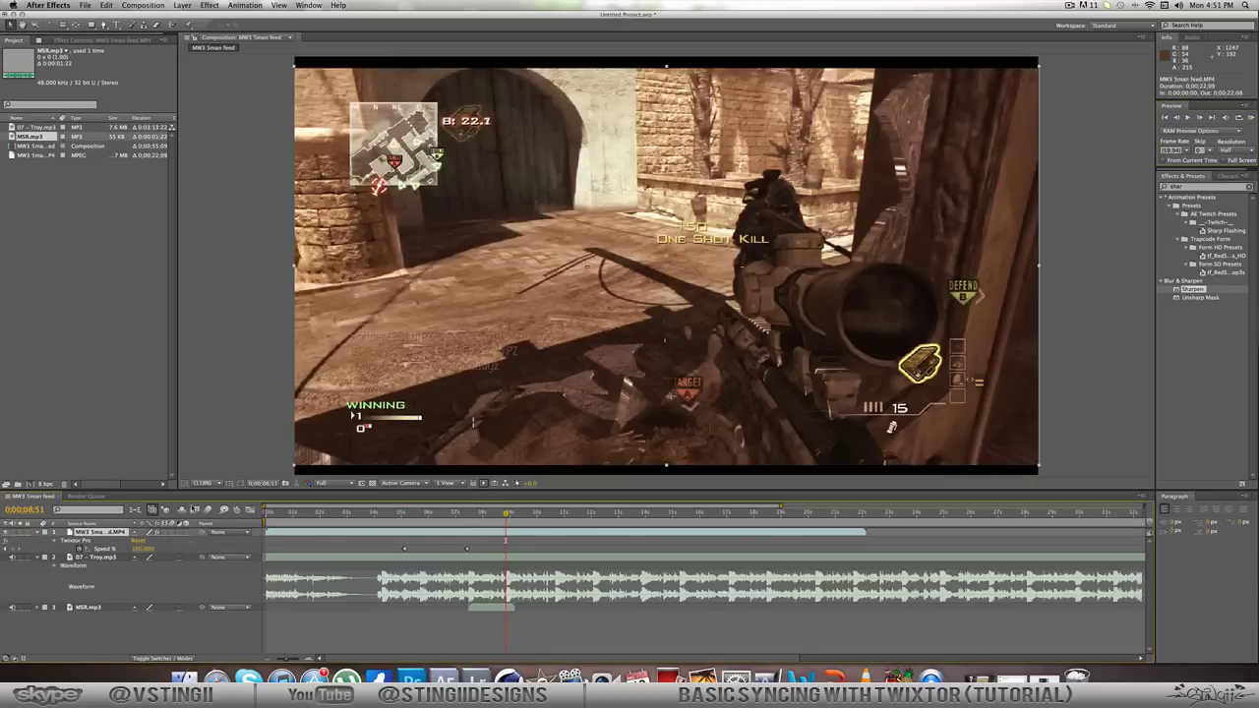
key(F3)
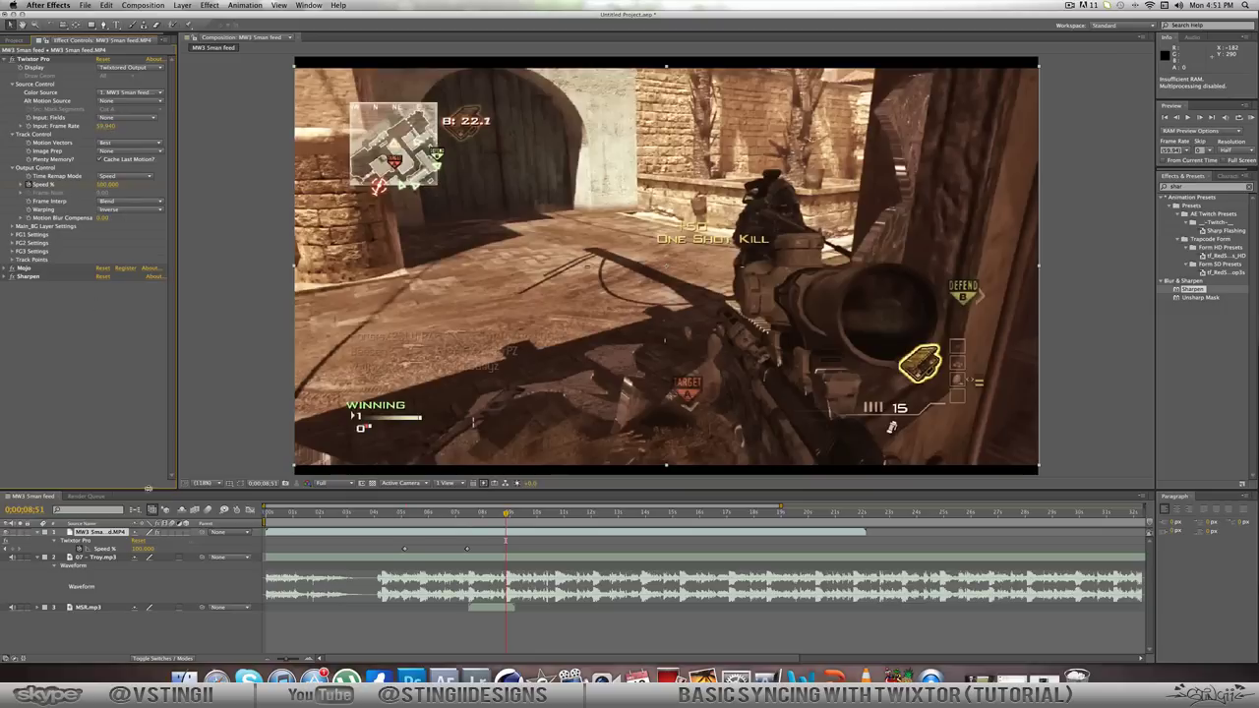
click(14, 548)
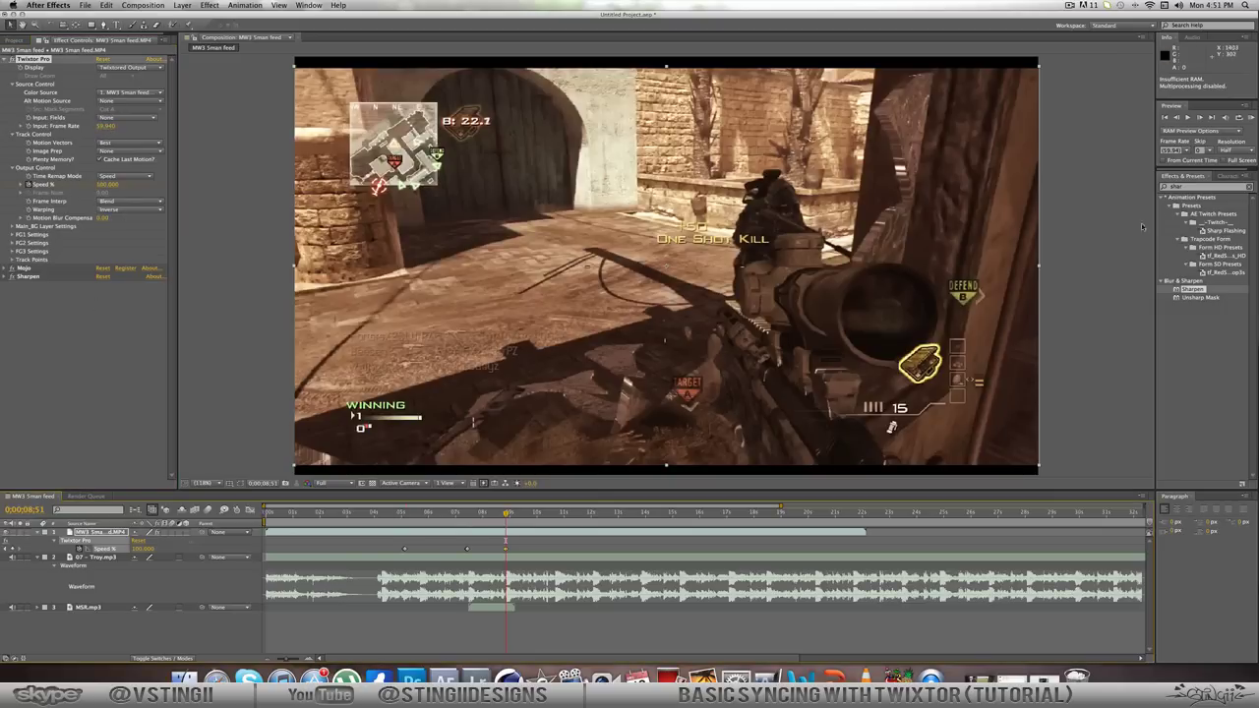
Step: Go to 0;00;08;53 and set the Twixtor Speed % to 8
click(1199, 117)
click(1199, 117)
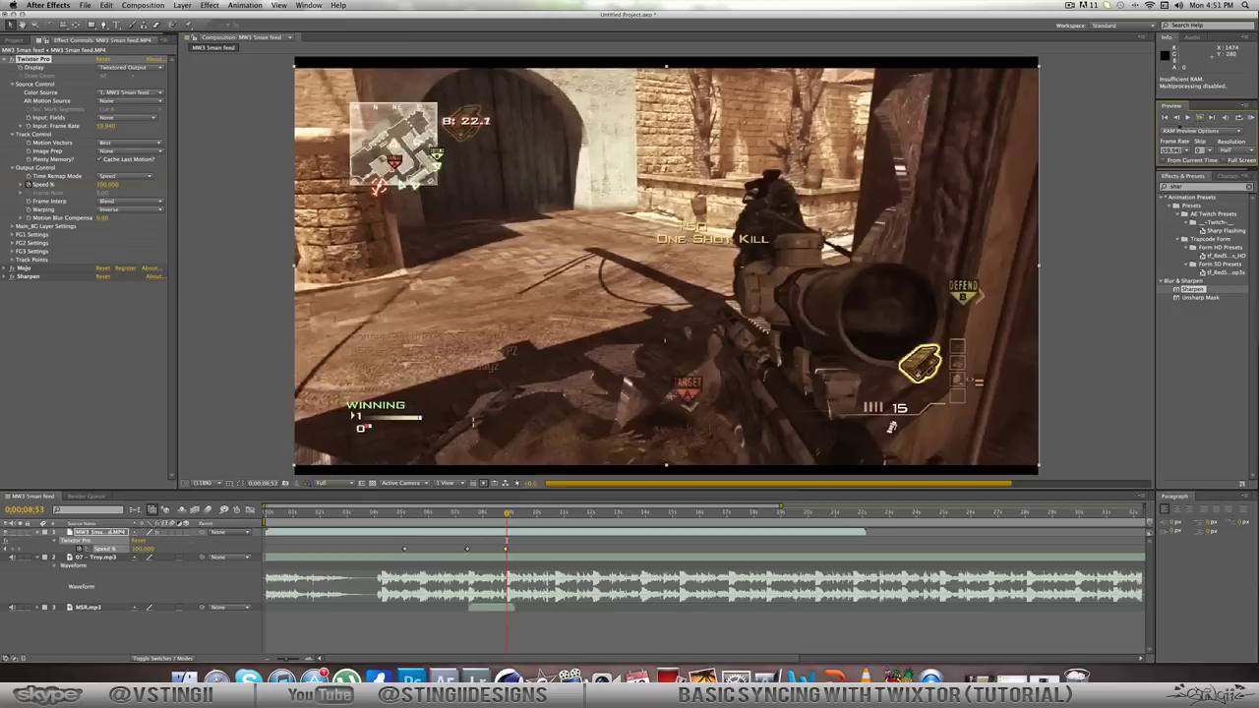
click(141, 548)
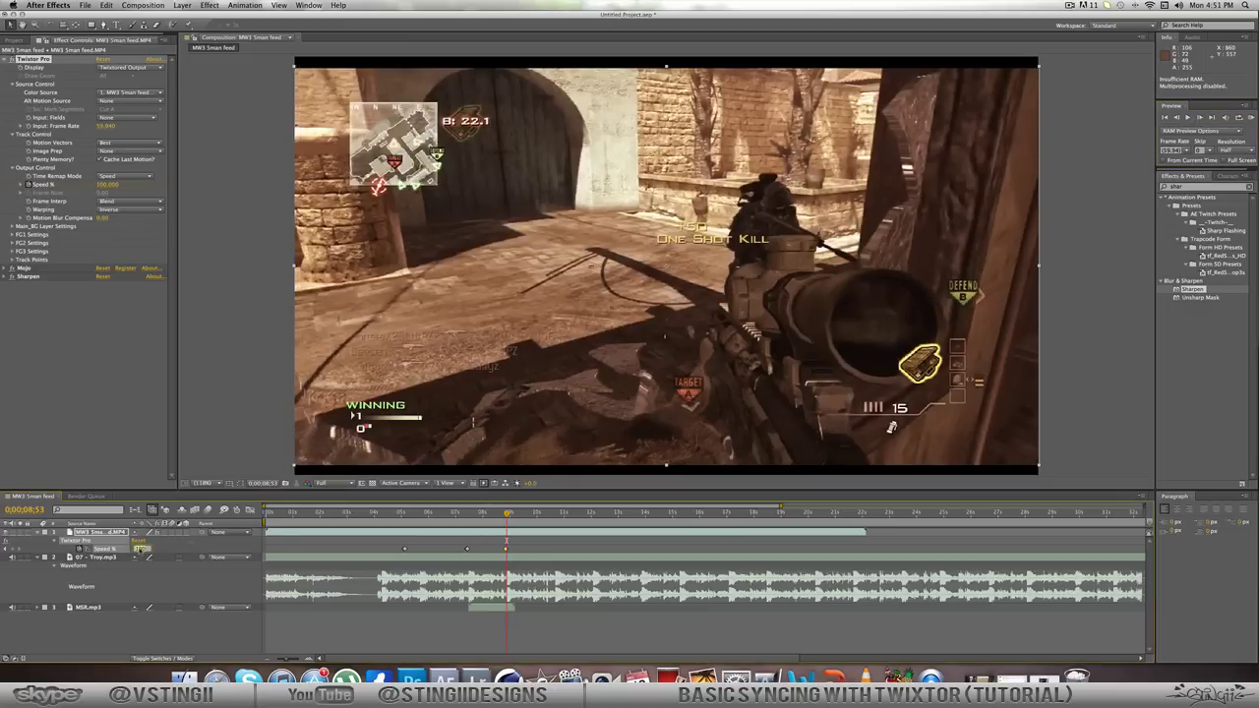
text(0)
key(Return)
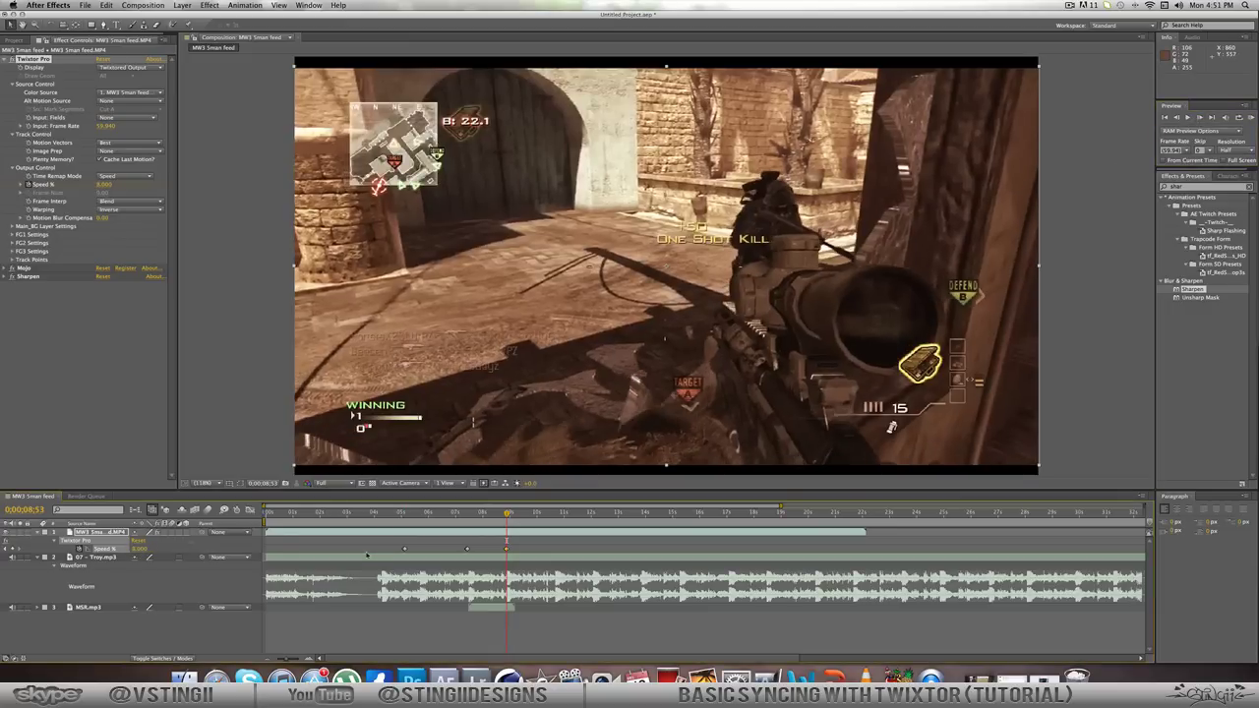
Step: Add a keyframe holding Speed % at 8 at 0;00;10;27, and set Speed % to 100 at 0;00;10;30
key(KP_0)
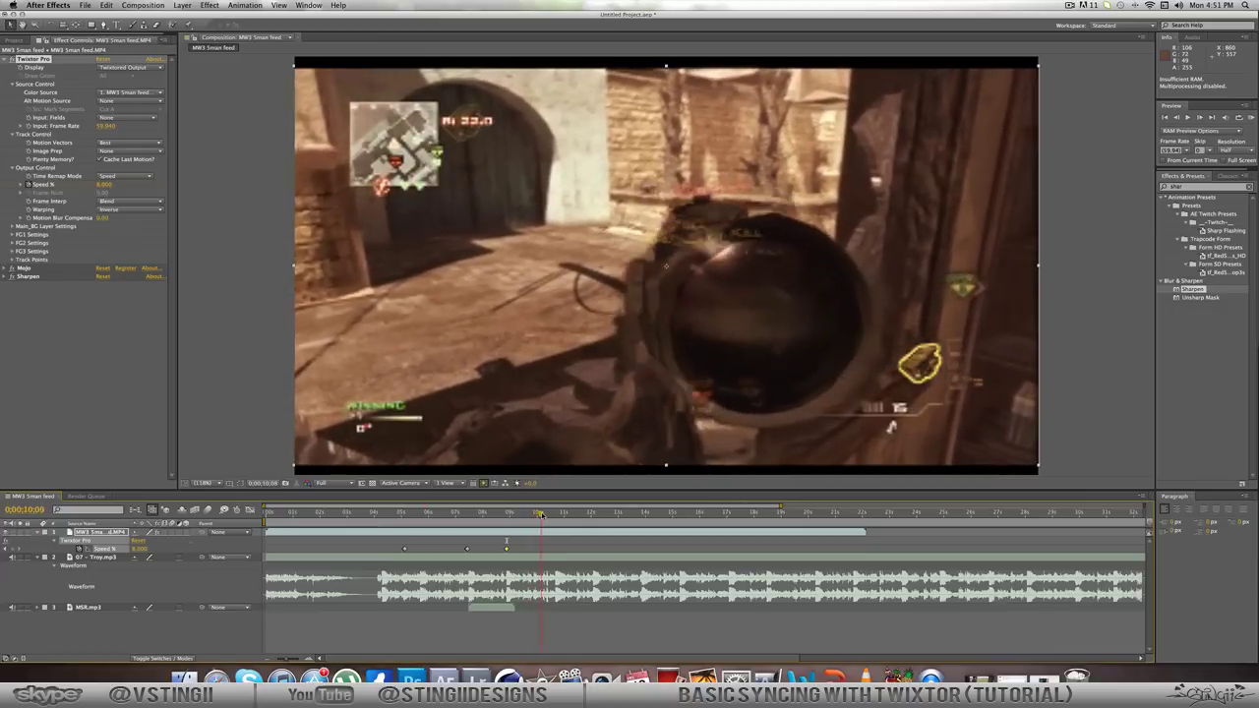
drag(546, 513, 548, 513)
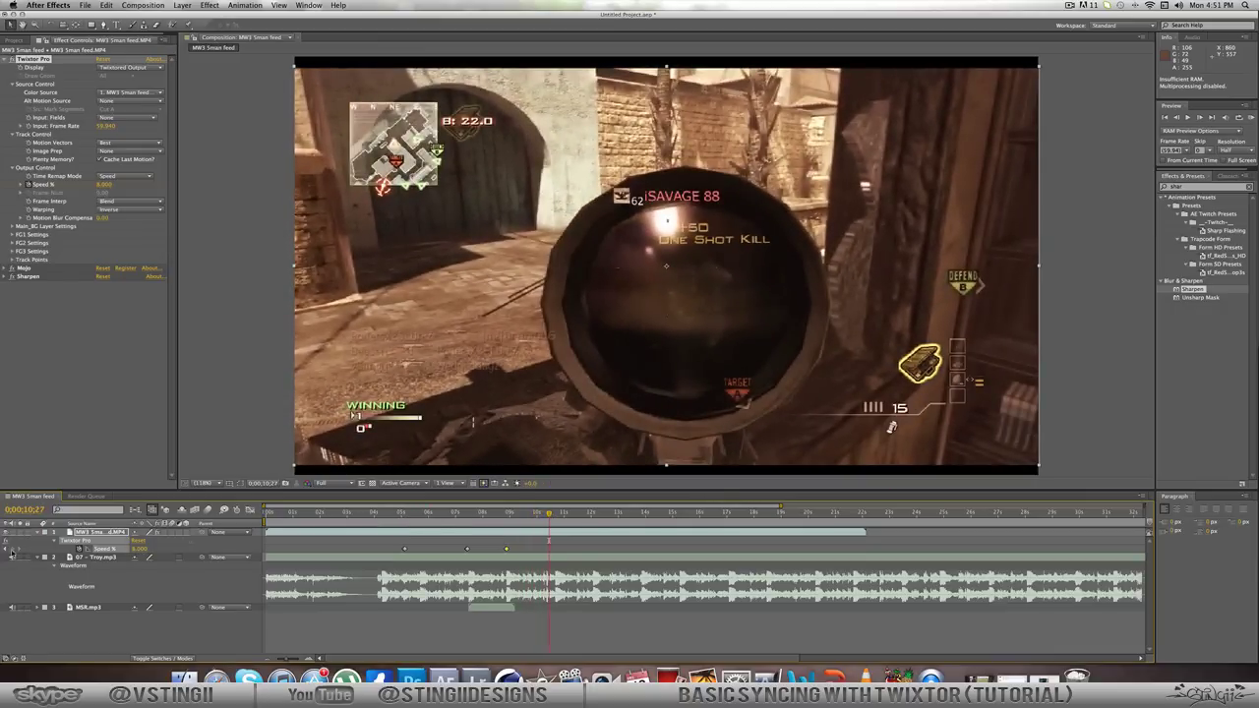
click(140, 549)
click(1200, 118)
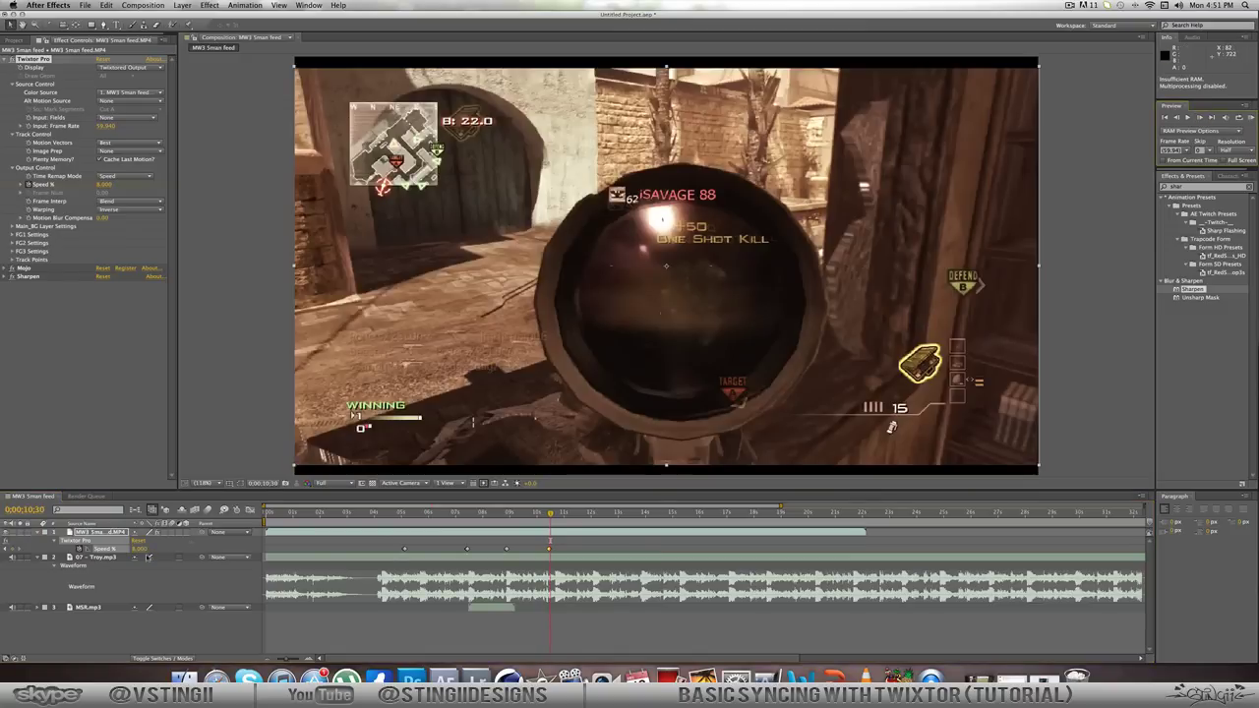
click(143, 548)
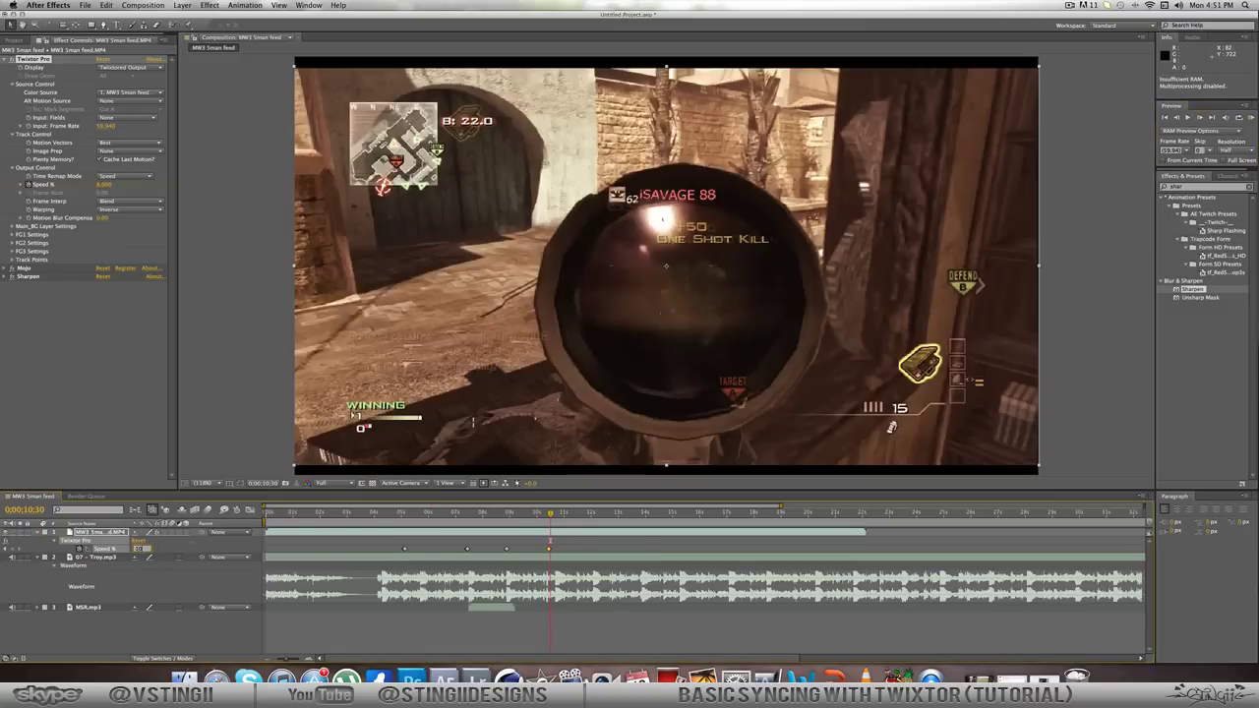
text(100)
key(Return)
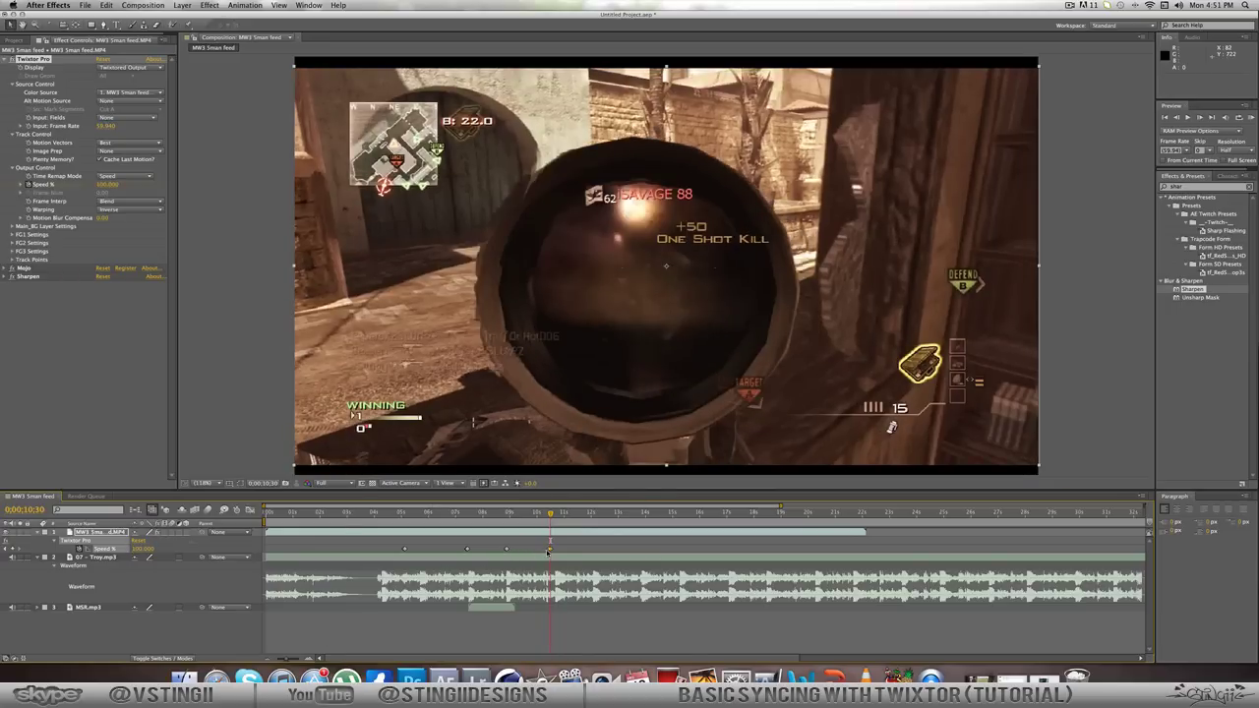
Step: Go to 0;00;10;40 and move the two Speed % keyframes ending the second slow section to about 0;00;10;39
mouse_move(548, 551)
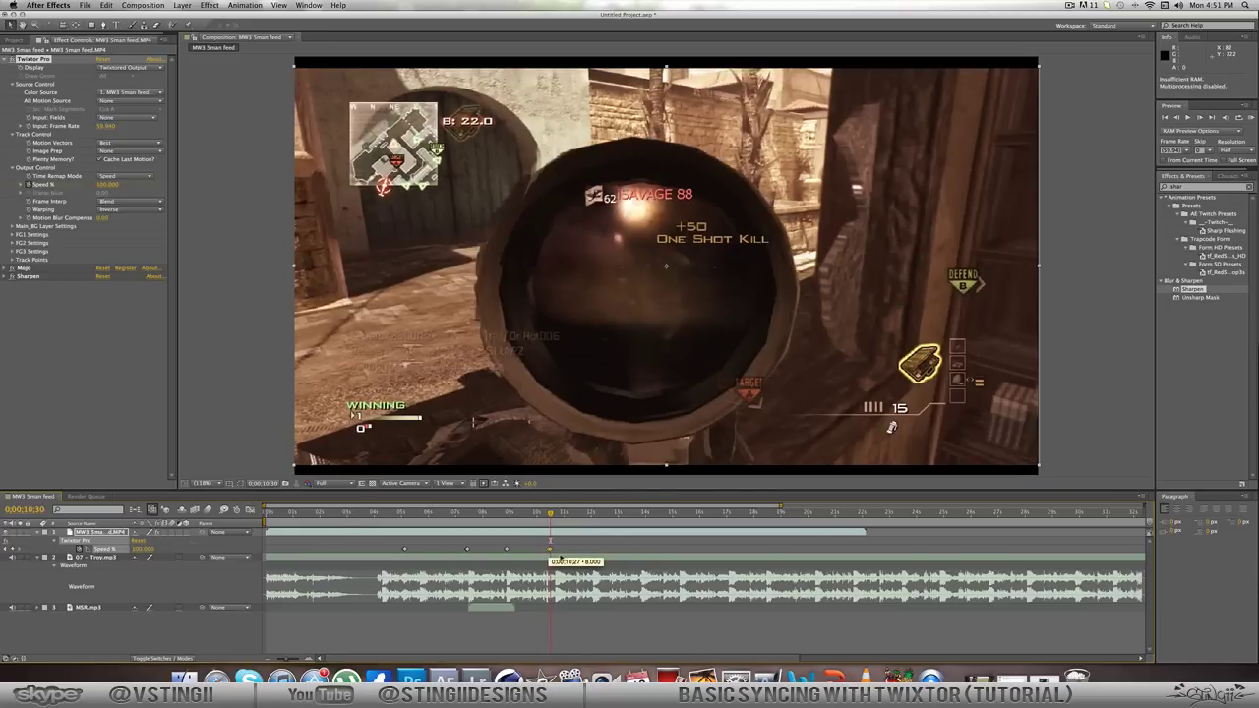
drag(550, 513, 556, 515)
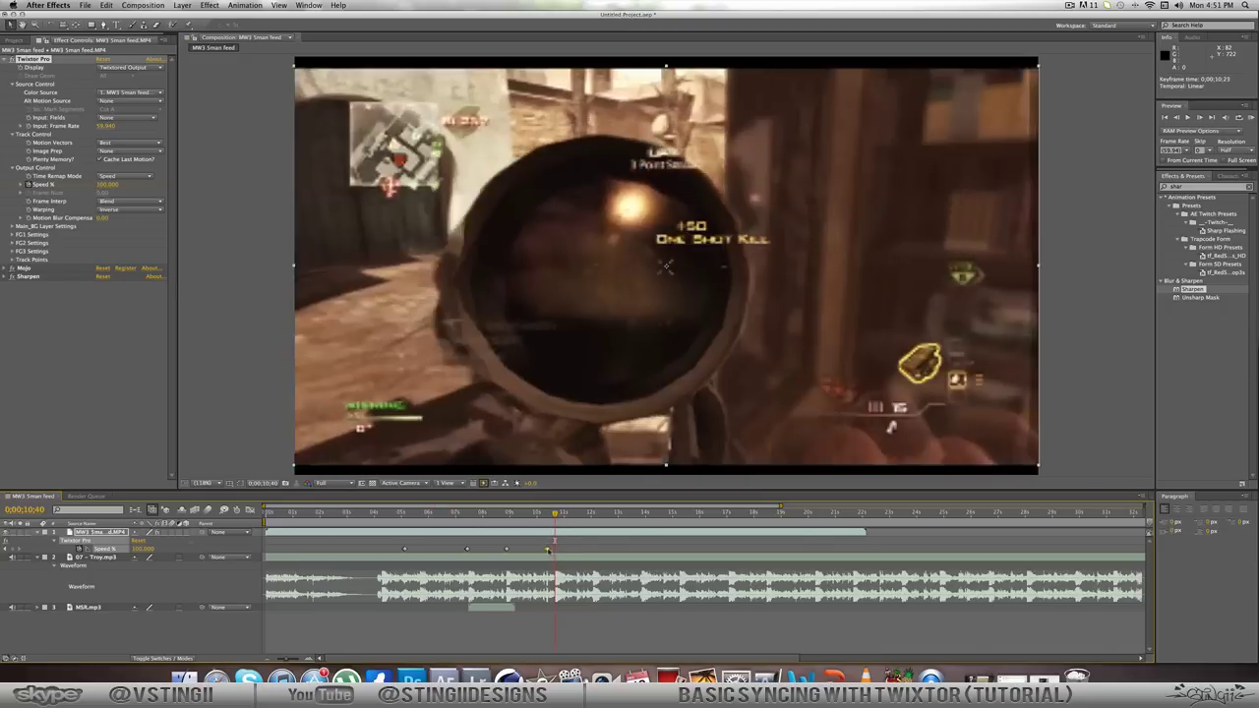
mouse_move(547, 549)
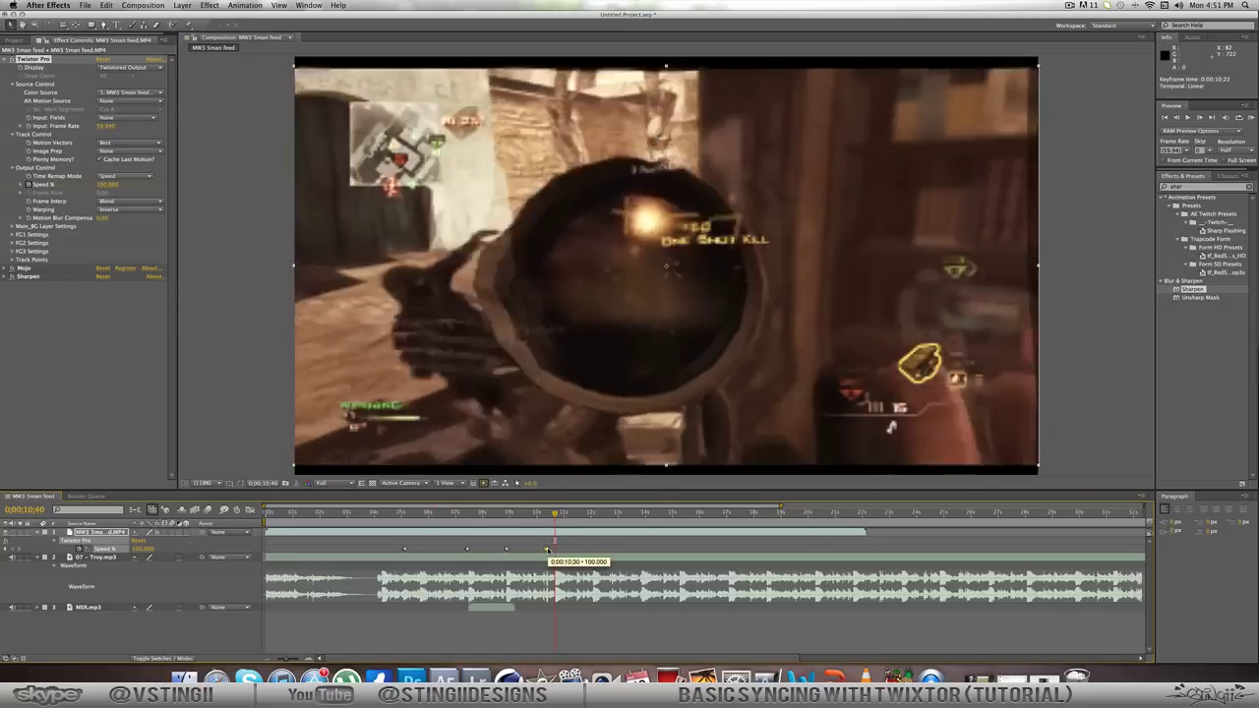
mouse_move(547, 550)
mouse_down()
mouse_move(528, 550)
mouse_move(555, 549)
mouse_up()
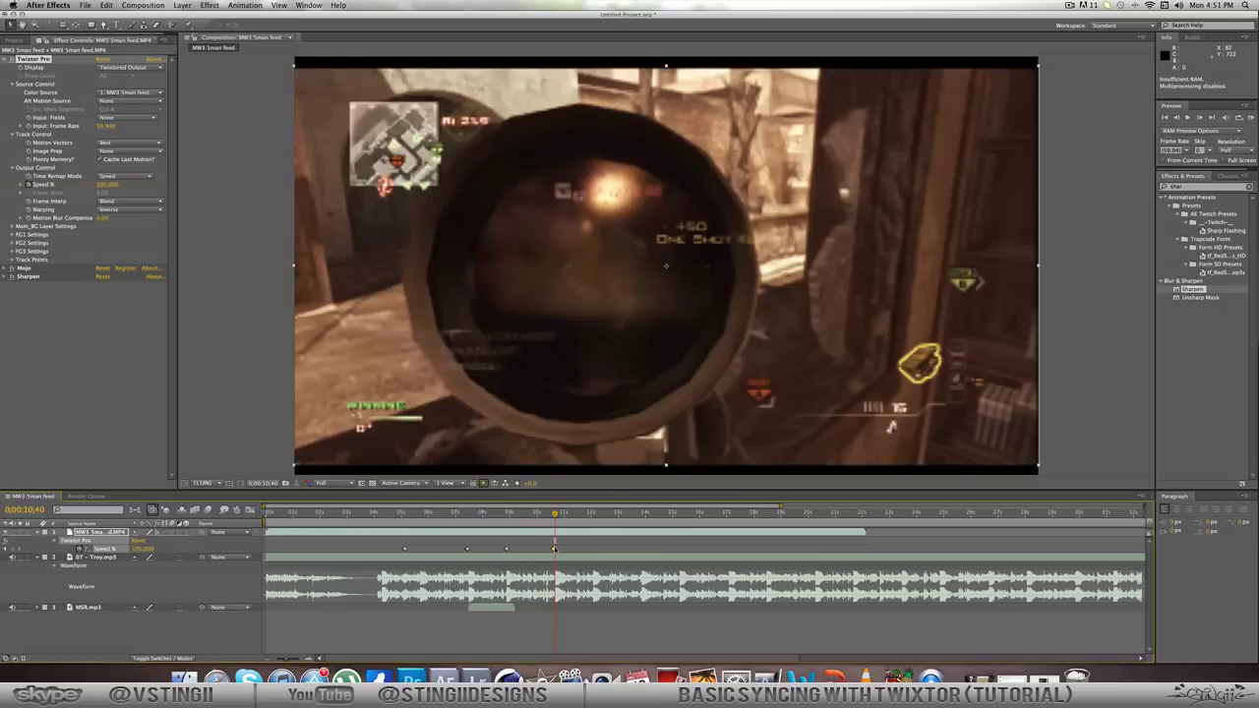
drag(554, 549, 553, 549)
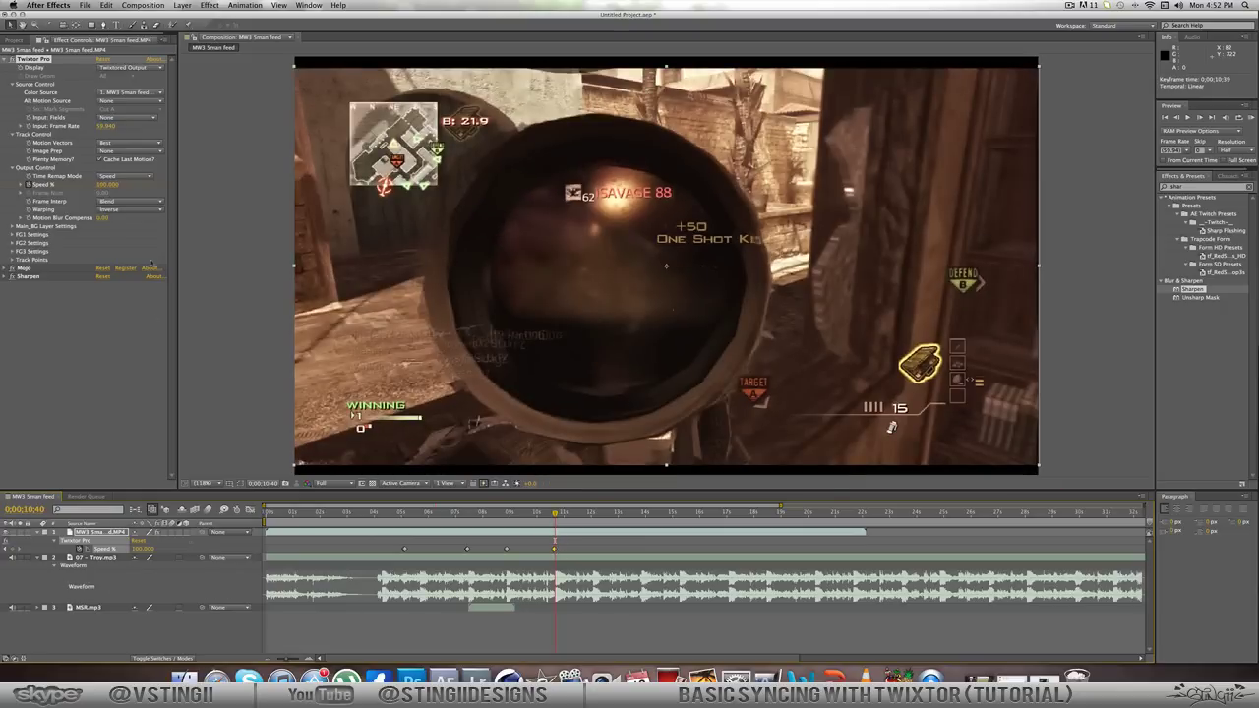
Step: Add a second MSR.mp3 gun sound layer starting at 0;00;10;40
click(14, 40)
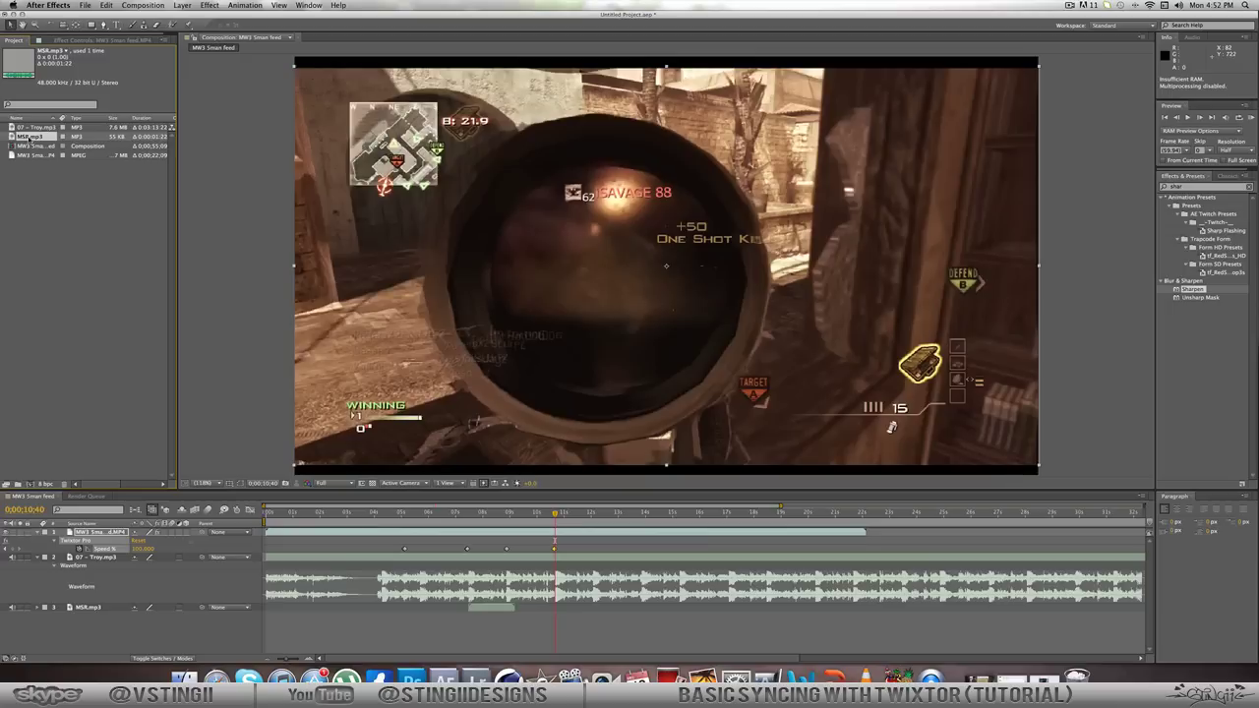
drag(372, 580, 585, 617)
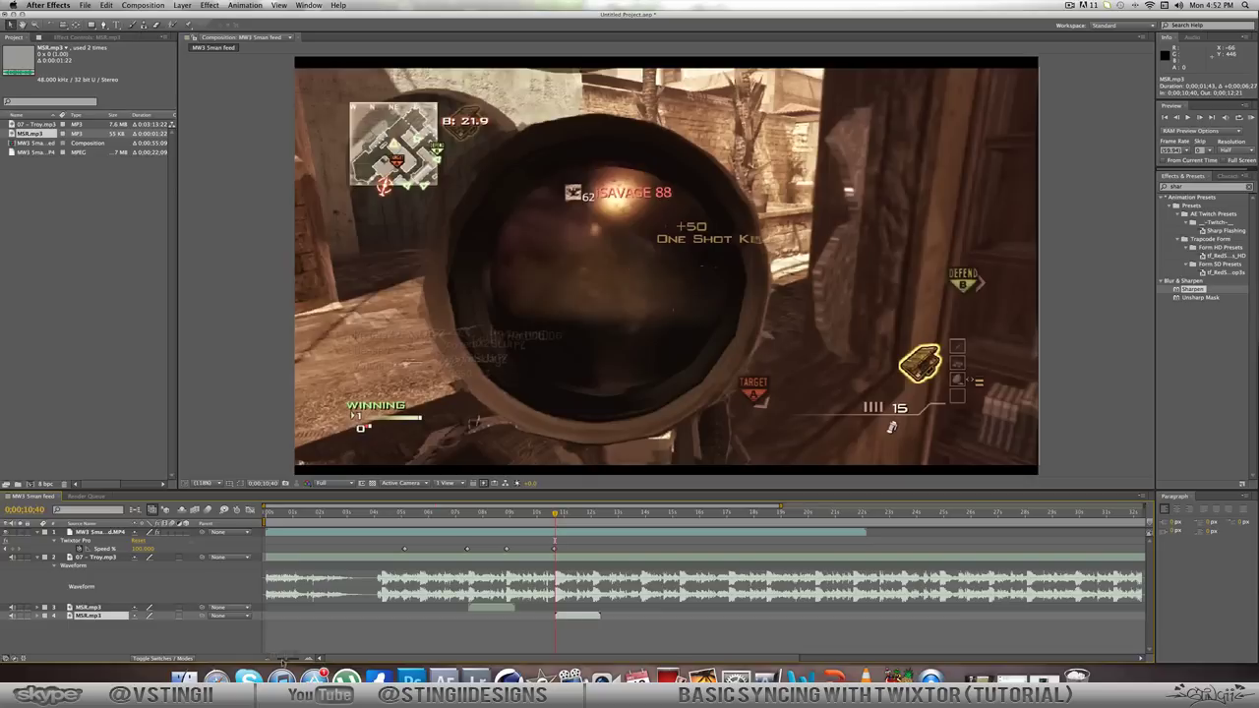
mouse_move(283, 661)
mouse_down()
mouse_move(300, 664)
mouse_move(282, 661)
mouse_up()
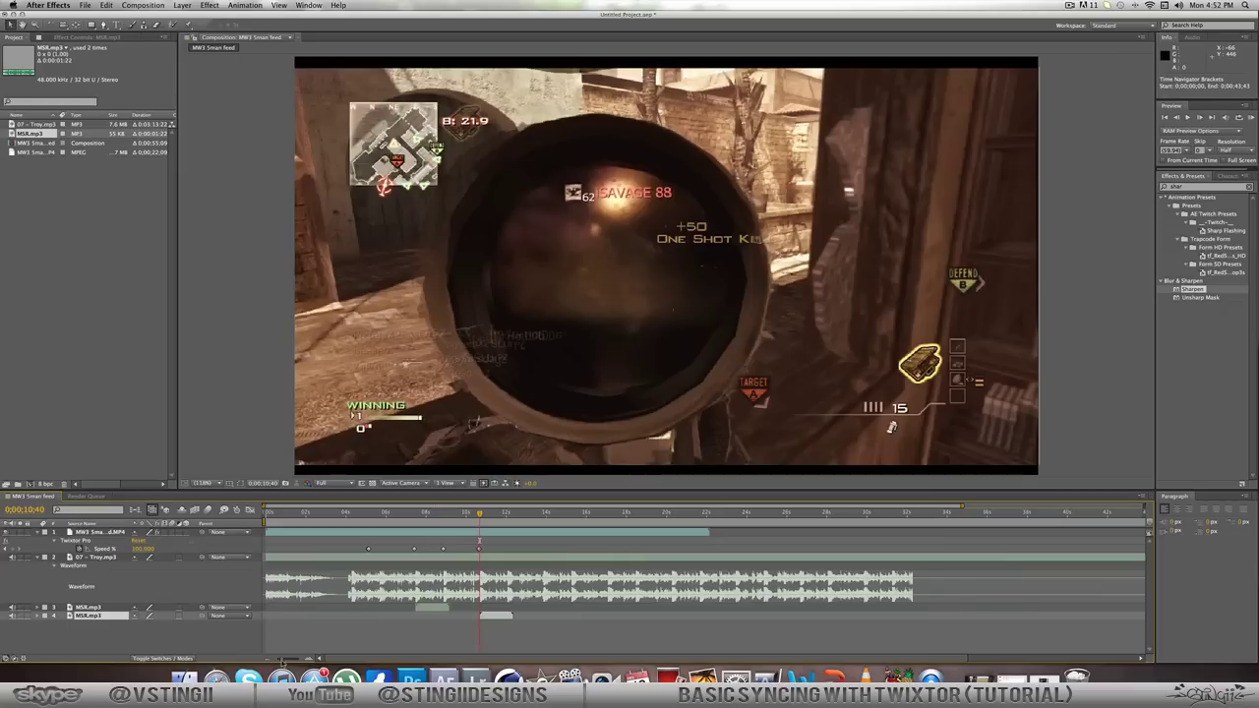